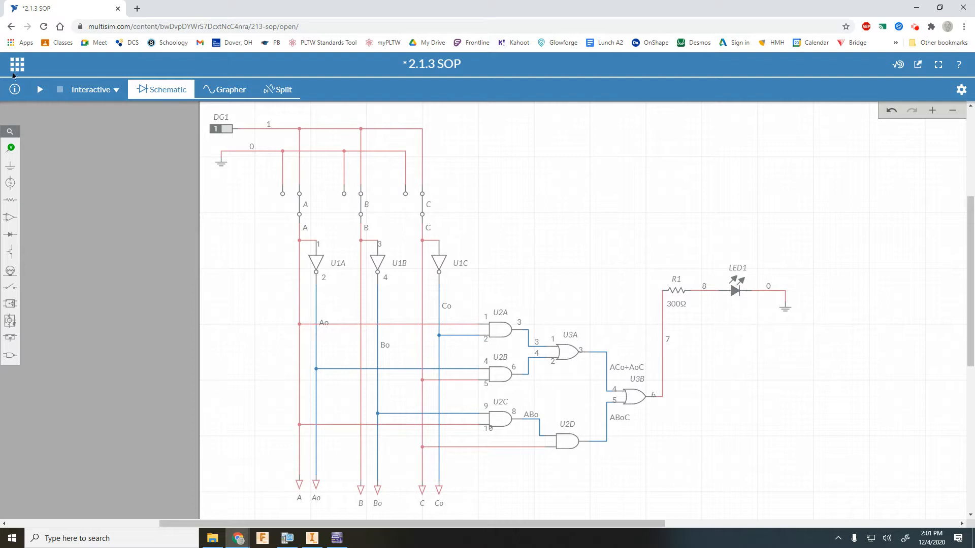
Place a text annotation in the empty area beside switch C, above the logic gates
{"action": "left_click", "coordinate": [11, 147]}
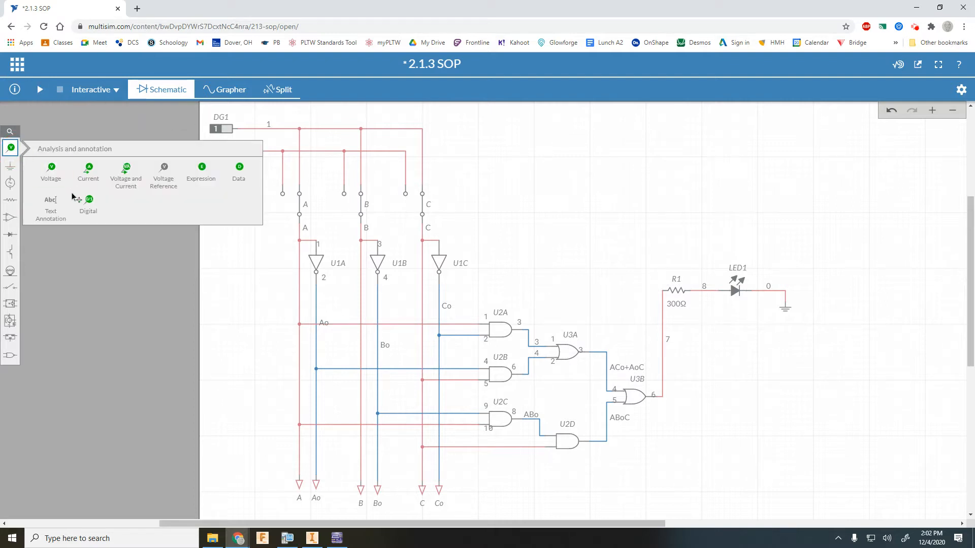
{"action": "left_click", "coordinate": [51, 203]}
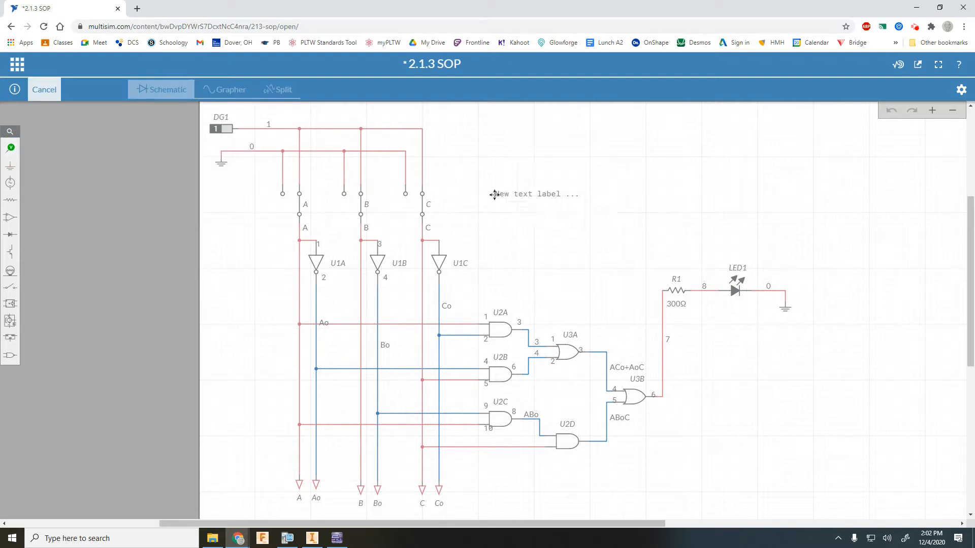
{"action": "left_click", "coordinate": [494, 194]}
Replace the annotation's placeholder text with the author's name and the date 12/4/2020 on a second line
{"action": "double_click", "coordinate": [537, 197]}
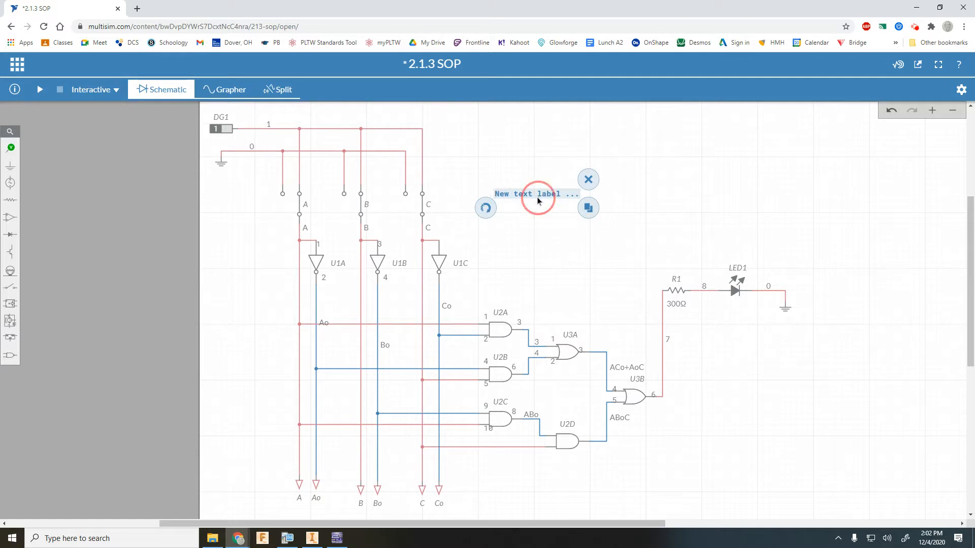
{"action": "type", "text": "M"}
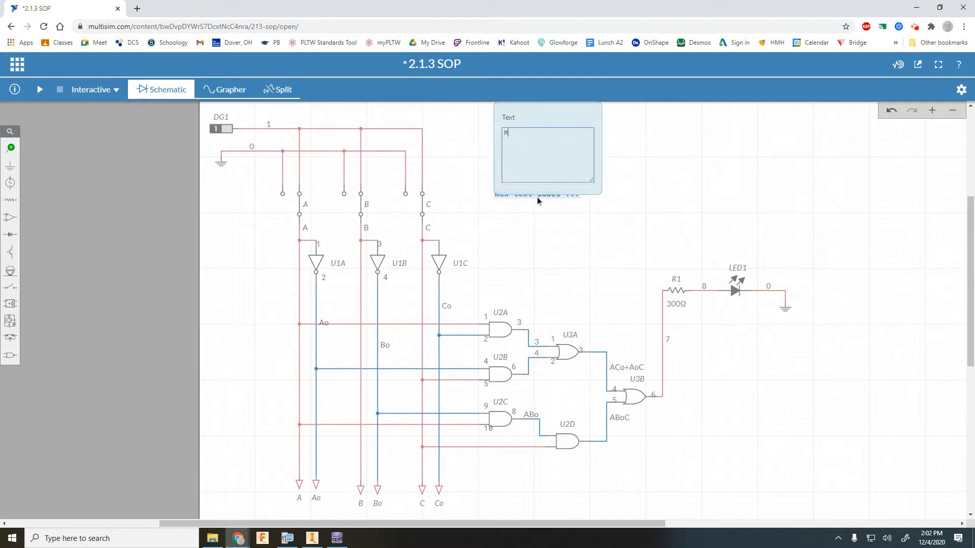
{"action": "type", "text": "r. Cross"}
{"action": "key", "text": "BackSpace"}
{"action": "key", "text": "BackSpace"}
{"action": "key", "text": "BackSpace"}
{"action": "key", "text": "BackSpace"}
{"action": "type", "text": "r"}
{"action": "key", "text": "BackSpace"}
{"action": "type", "text": "onrad"}
{"action": "key", "text": "Return"}
{"action": "type", "text": "12/4/2020"}
{"action": "left_click", "coordinate": [579, 224]}
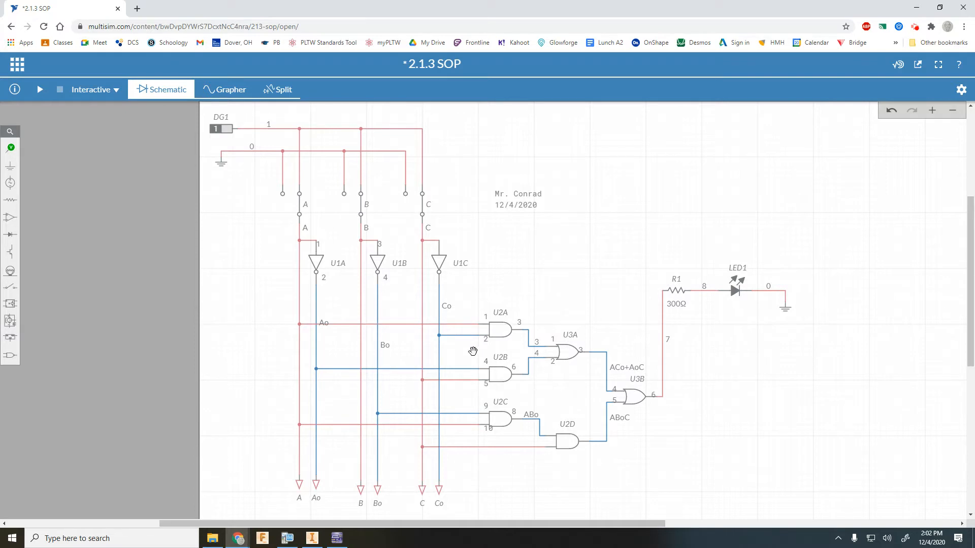
Rename the net from AND gate U2A's output to OR gate U3A as ACo
{"action": "scroll", "coordinate": [482, 340], "scroll_direction": "up", "scroll_amount": 2}
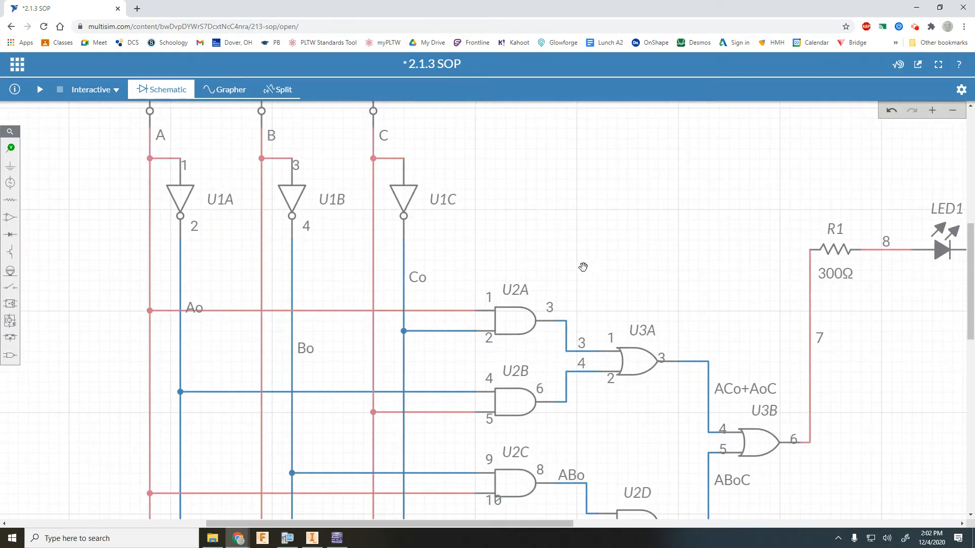
{"action": "scroll", "coordinate": [583, 268], "scroll_direction": "down", "scroll_amount": 1}
{"action": "left_click_drag", "start_coordinate": [458, 260], "coordinate": [326, 200]}
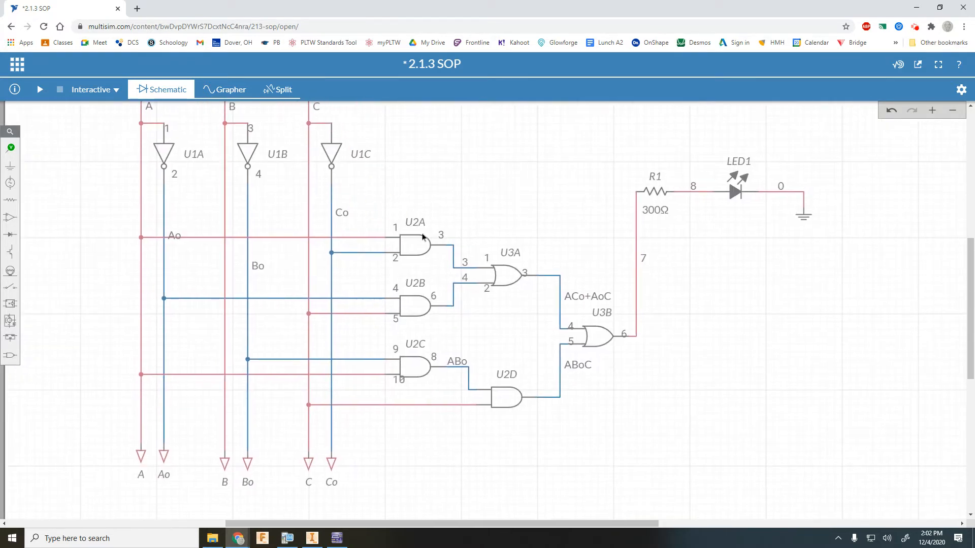
{"action": "scroll", "coordinate": [462, 235], "scroll_direction": "up", "scroll_amount": 3}
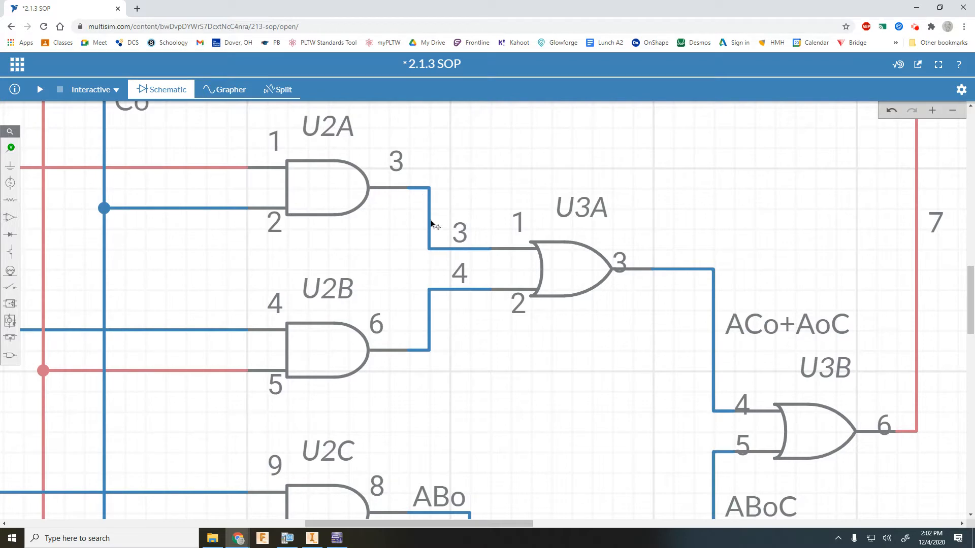
{"action": "left_click", "coordinate": [463, 234]}
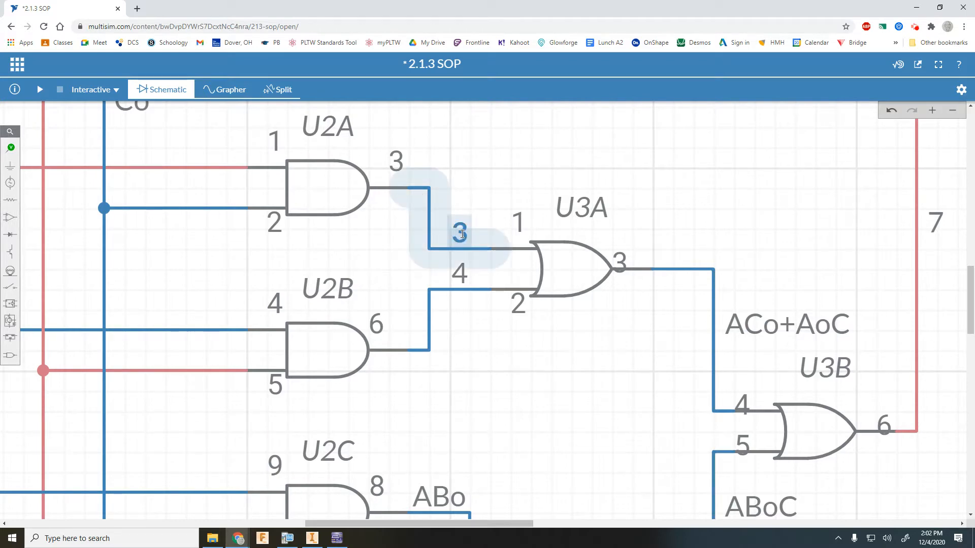
{"action": "double_click", "coordinate": [463, 235]}
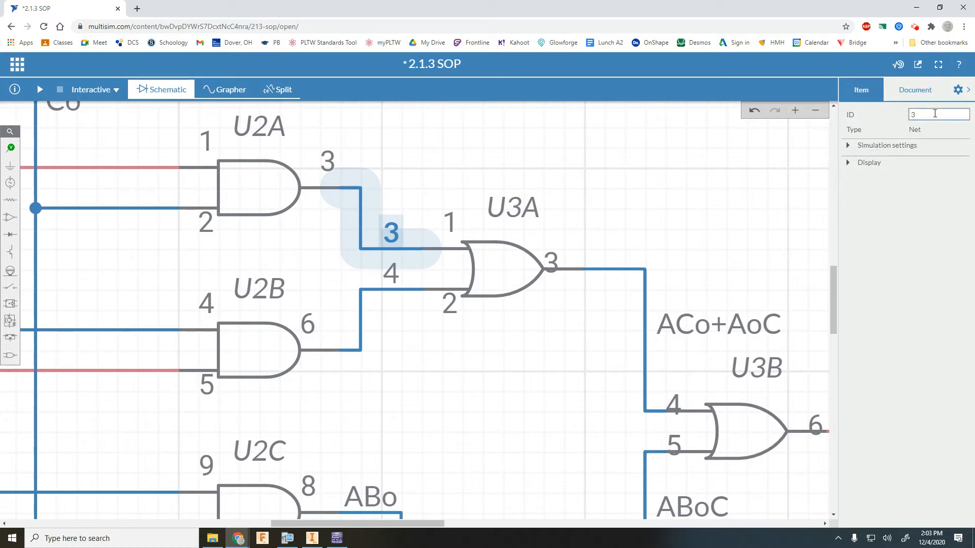
{"action": "left_click_drag", "start_coordinate": [934, 113], "coordinate": [906, 115]}
{"action": "type", "text": "A"}
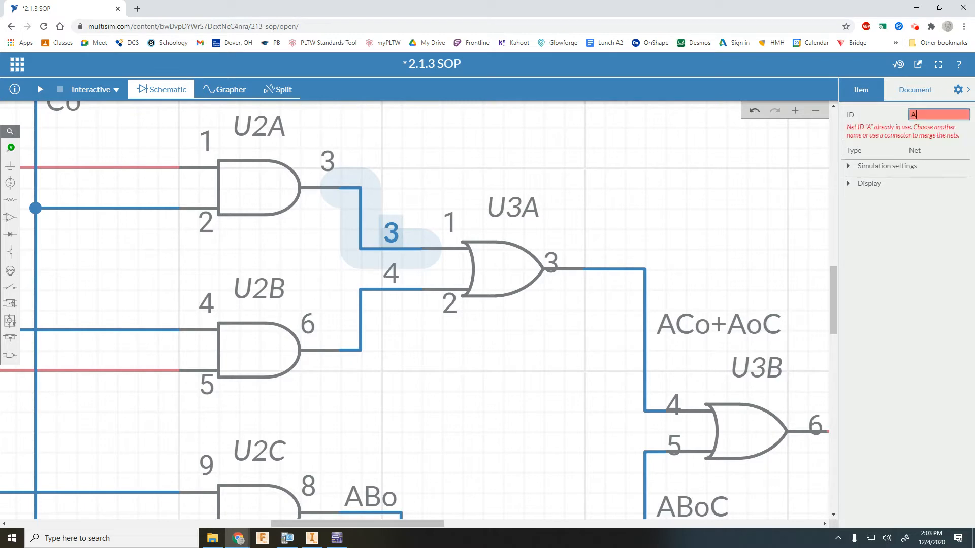
{"action": "type", "text": "Co"}
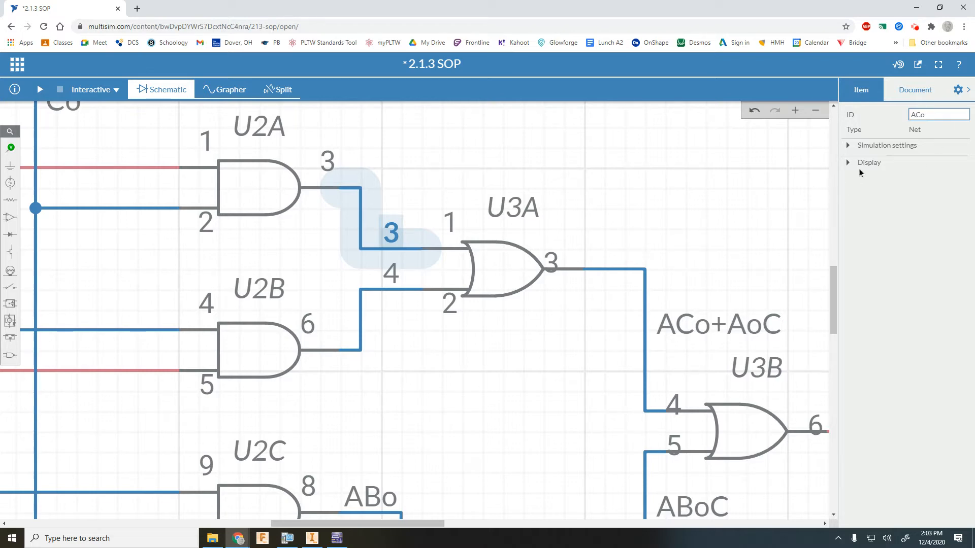
{"action": "left_click", "coordinate": [751, 189]}
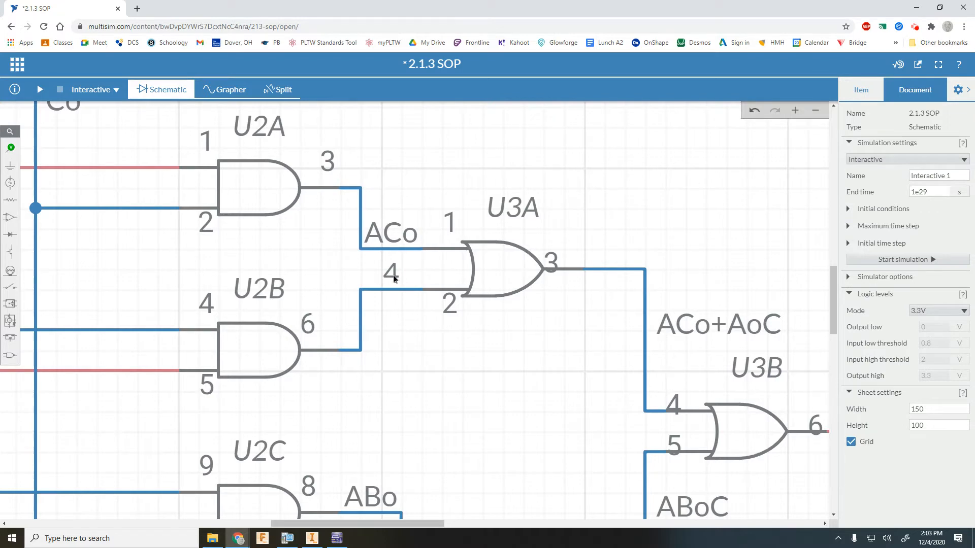
Rename the net from AND gate U2B's output to OR gate U3A as AoC
{"action": "scroll", "coordinate": [231, 341], "scroll_direction": "down", "scroll_amount": 5}
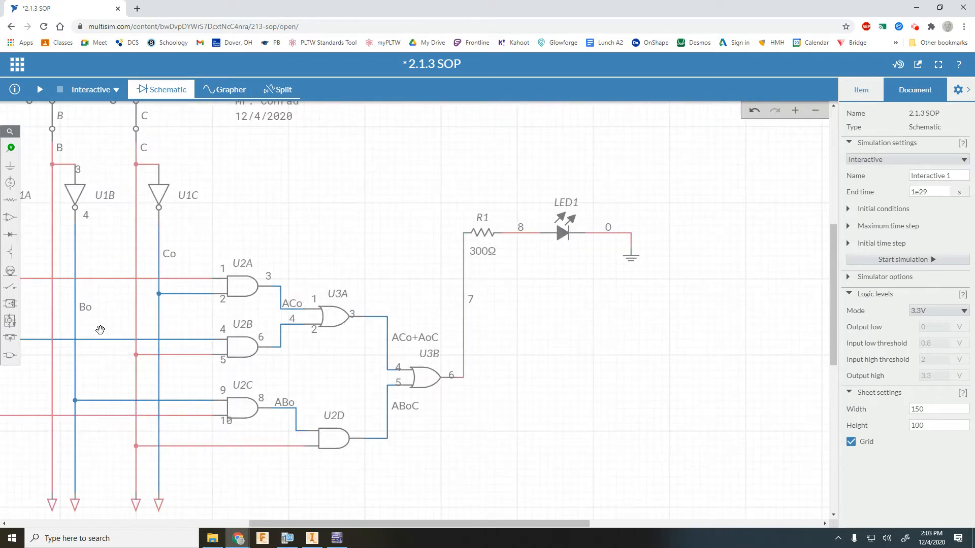
{"action": "scroll", "coordinate": [309, 311], "scroll_direction": "up", "scroll_amount": 5}
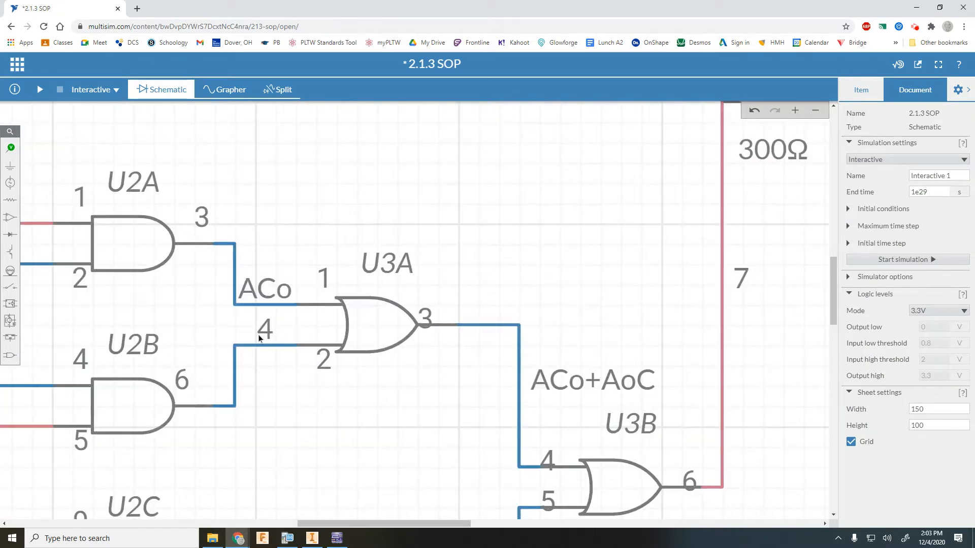
{"action": "left_click", "coordinate": [290, 320]}
{"action": "double_click", "coordinate": [260, 332]}
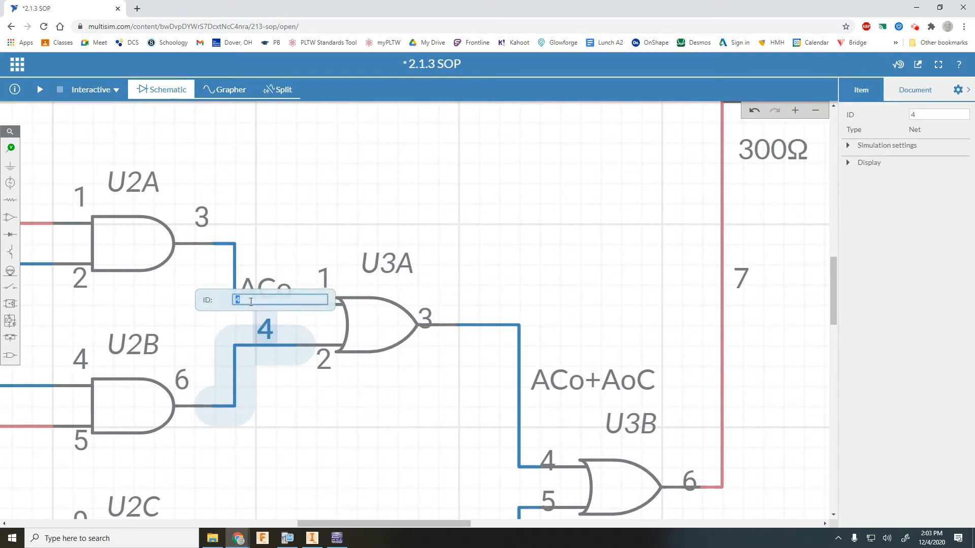
{"action": "type", "text": "A"}
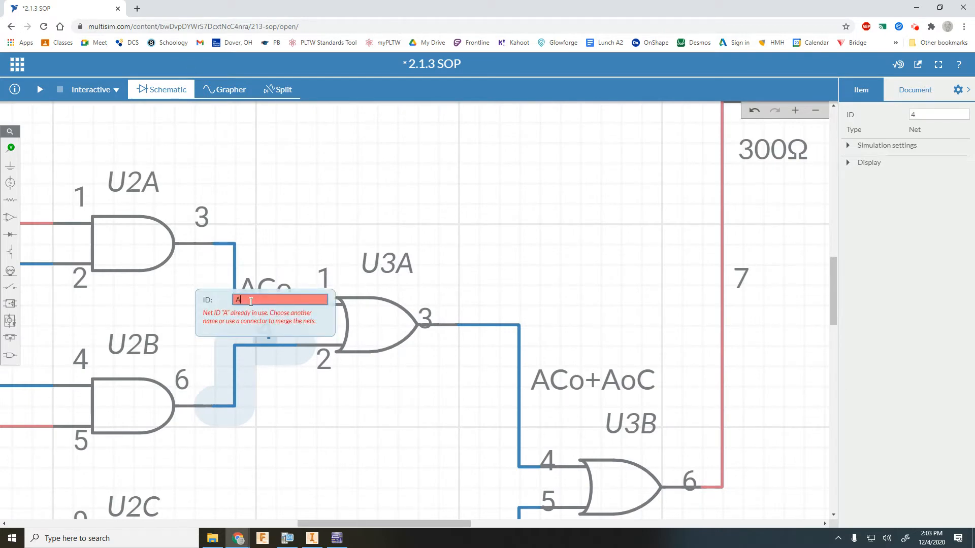
{"action": "type", "text": "oC"}
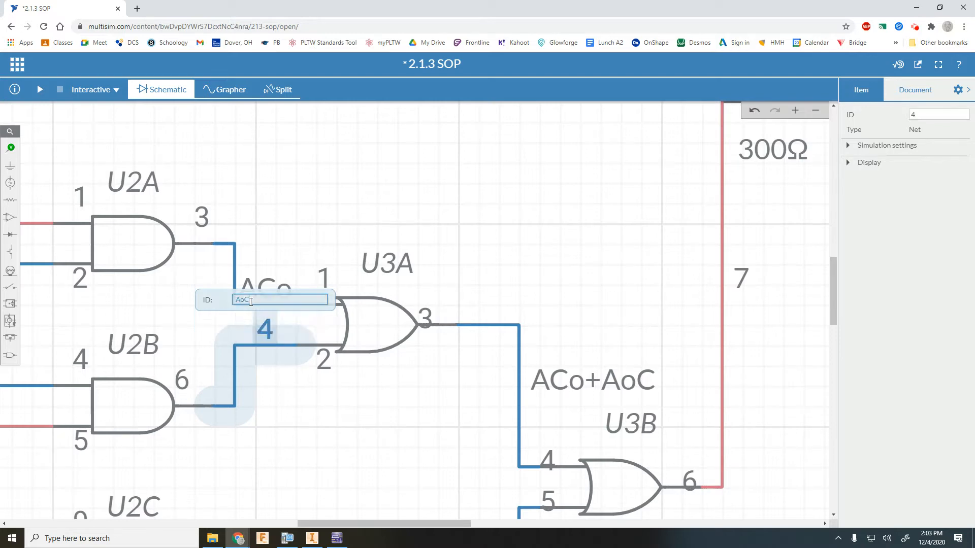
{"action": "left_click", "coordinate": [389, 443]}
Rename the output net between OR gate U3B and resistor R1 as ACo+AoC+ABoC
{"action": "scroll", "coordinate": [389, 443], "scroll_direction": "down", "scroll_amount": 5}
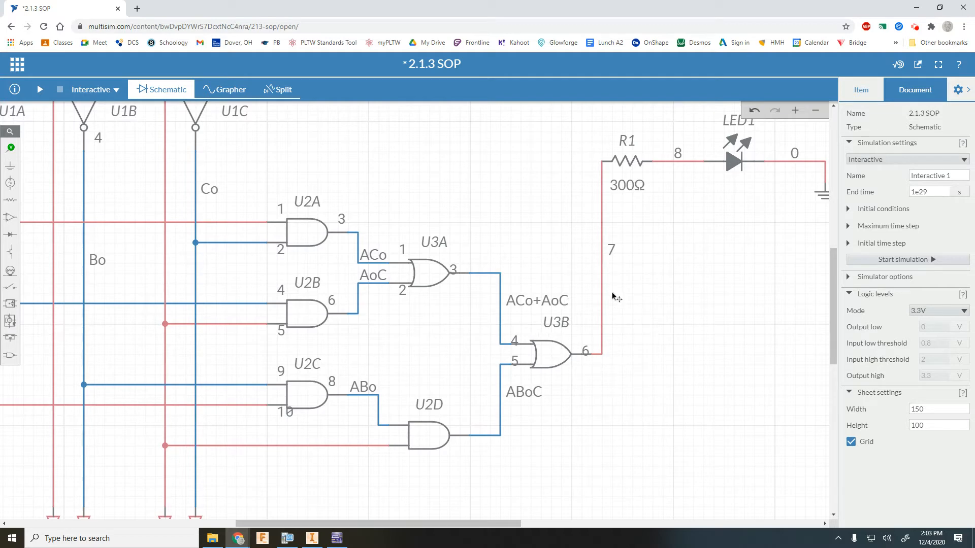
{"action": "left_click", "coordinate": [612, 249]}
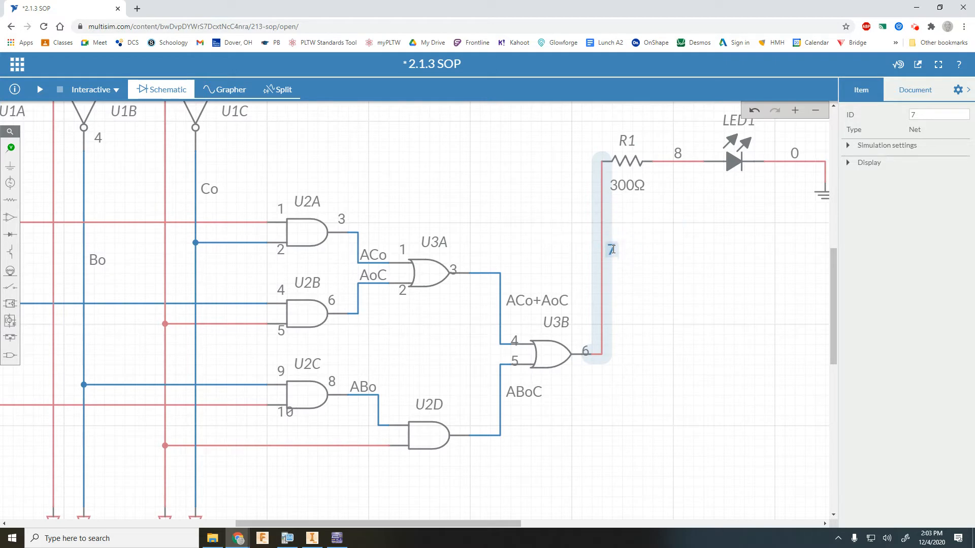
{"action": "double_click", "coordinate": [612, 248]}
{"action": "left_click", "coordinate": [606, 232]}
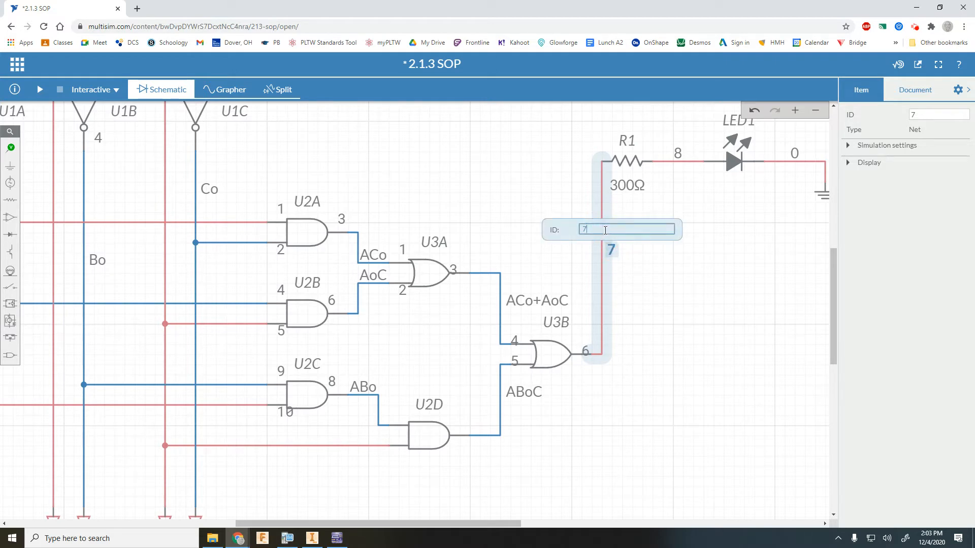
{"action": "key", "text": "BackSpace"}
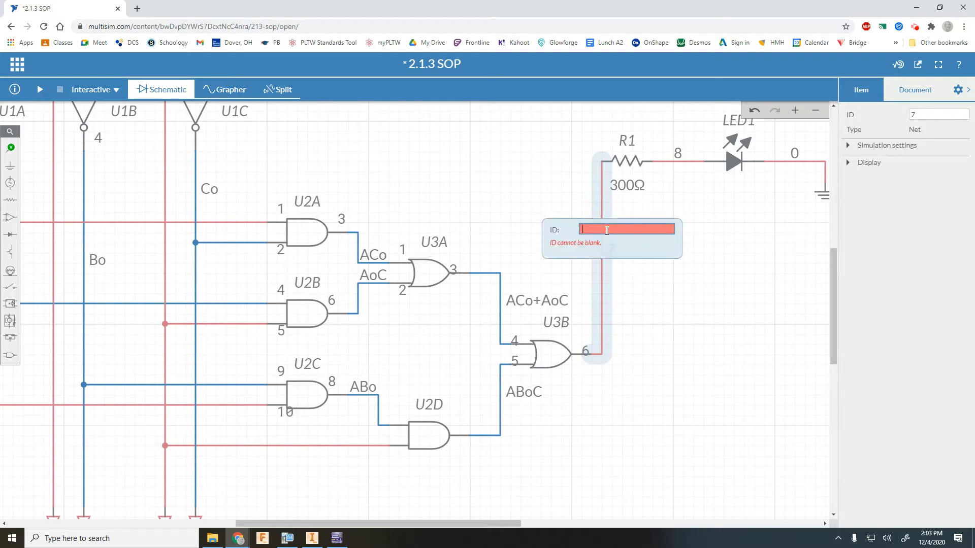
{"action": "type", "text": "ACo"}
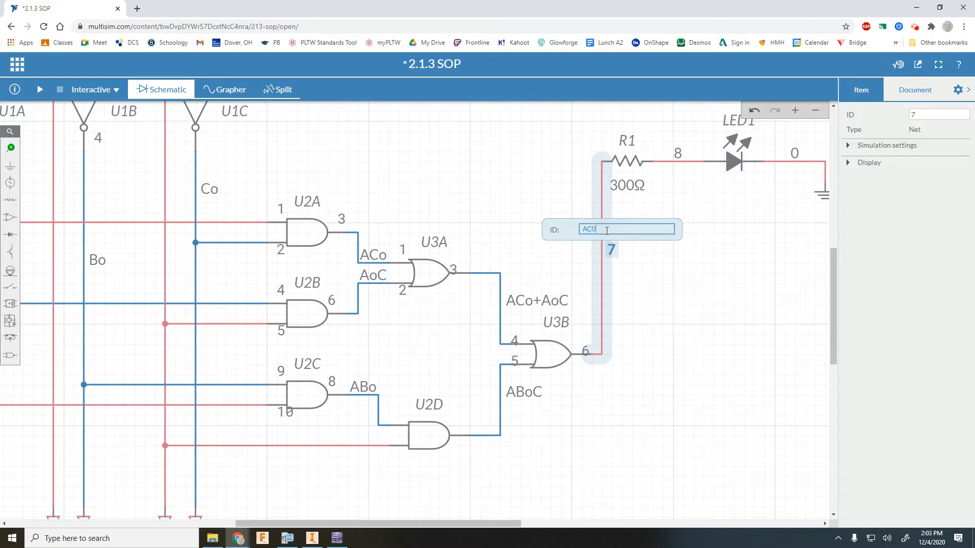
{"action": "type", "text": "+AoC"}
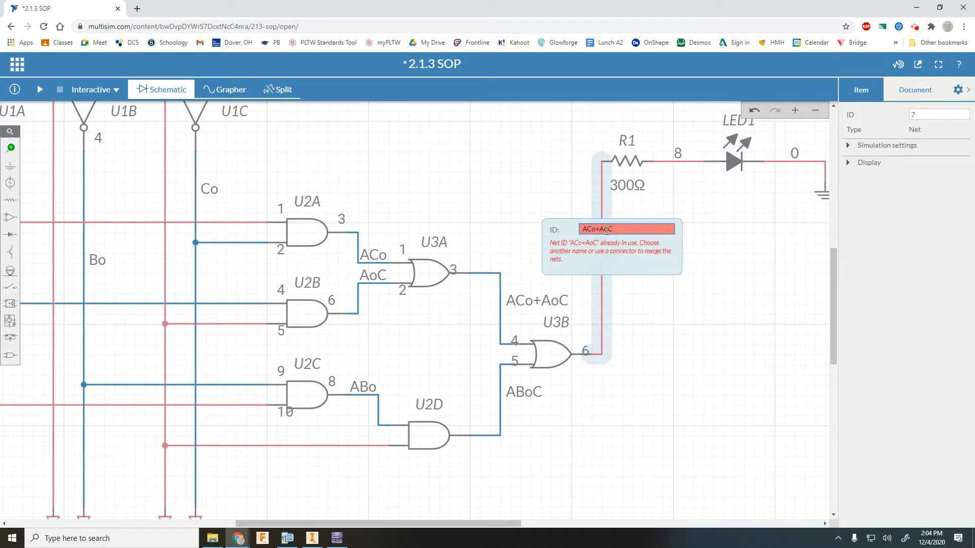
{"action": "type", "text": "+ABoC"}
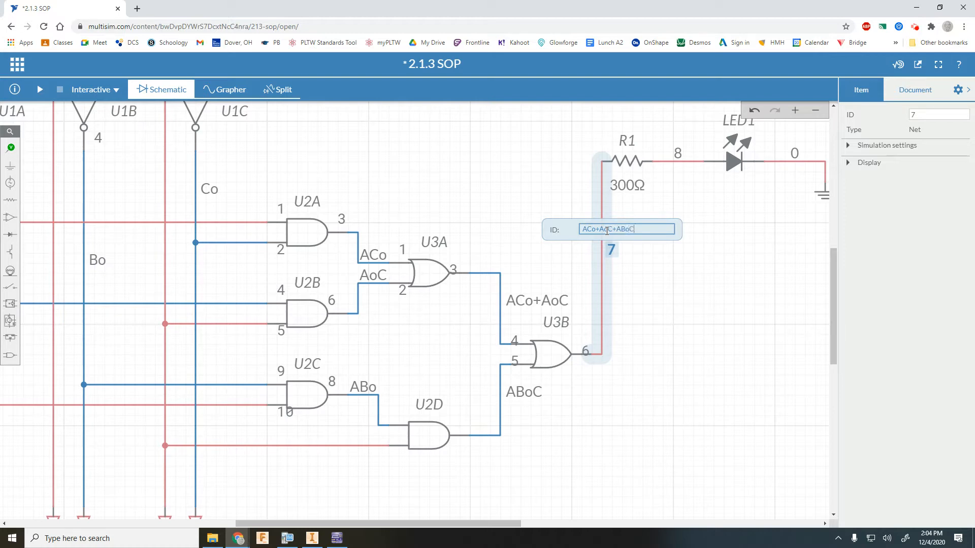
{"action": "left_click", "coordinate": [688, 335]}
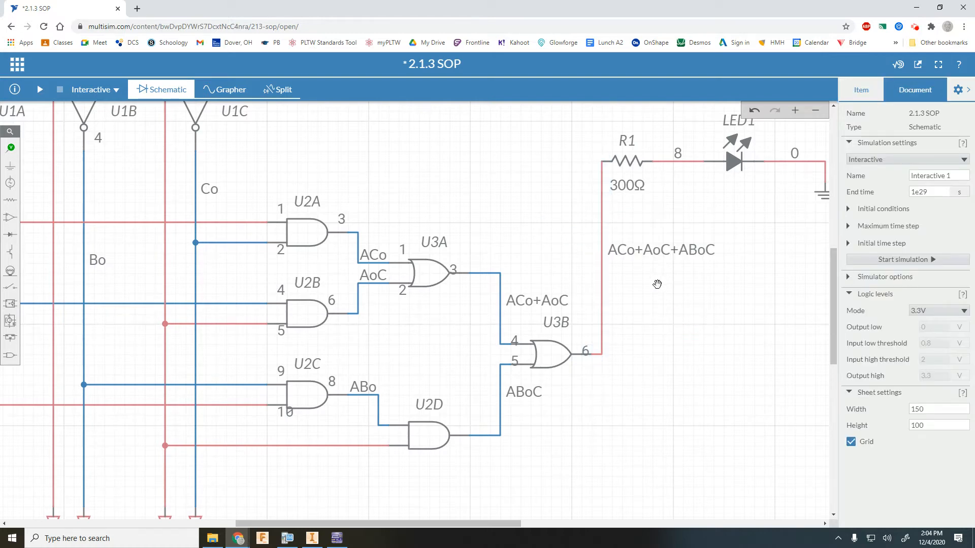
Switch to the desktop Multisim application and view the 2.1.5_F1 schematic at full window size
{"action": "scroll", "coordinate": [588, 315], "scroll_direction": "down", "scroll_amount": 2}
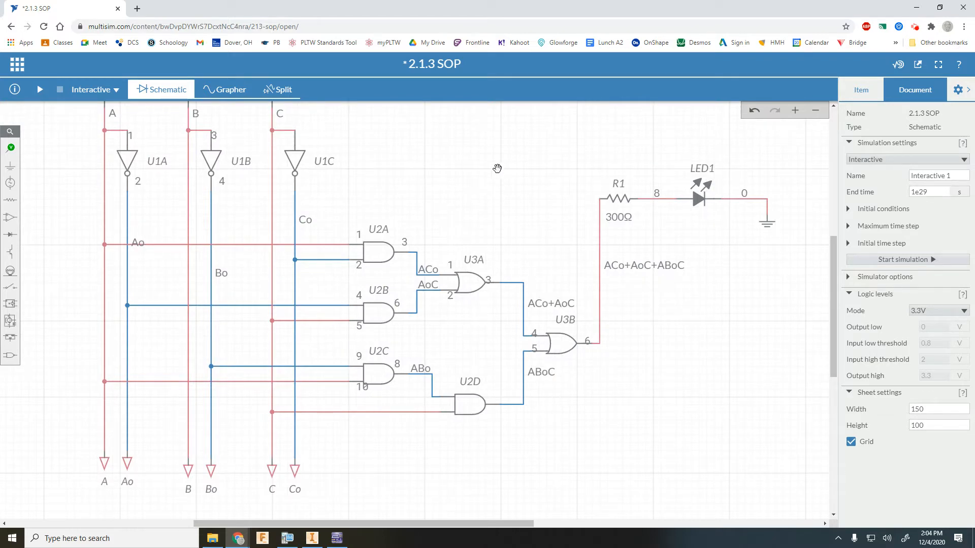
{"action": "left_click_drag", "start_coordinate": [499, 173], "coordinate": [505, 200]}
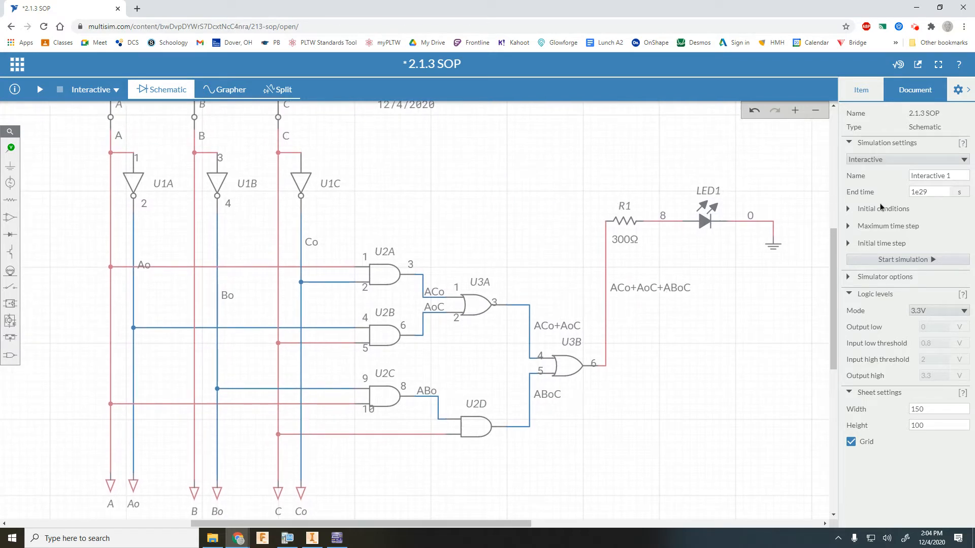
{"action": "left_click", "coordinate": [337, 539]}
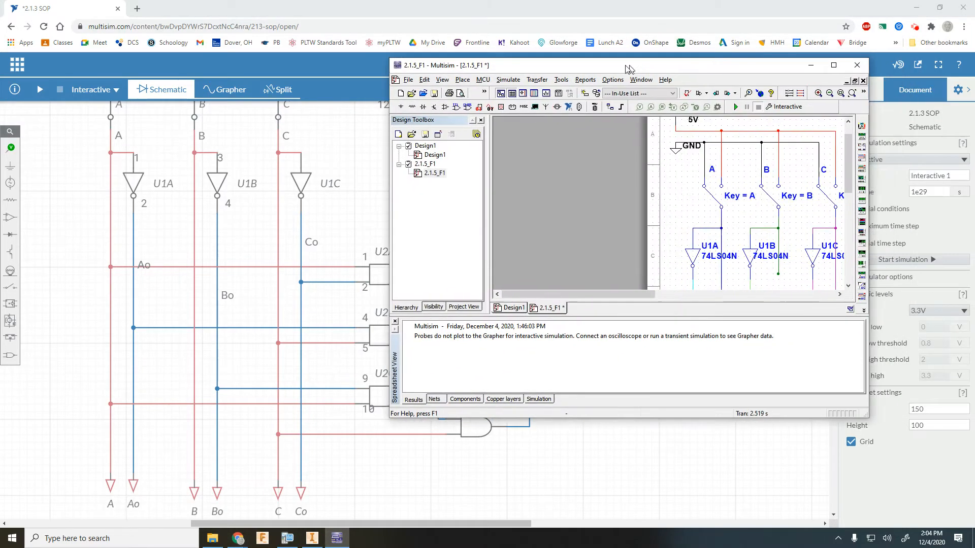
{"action": "scroll", "coordinate": [569, 269], "scroll_direction": "up", "scroll_amount": 2}
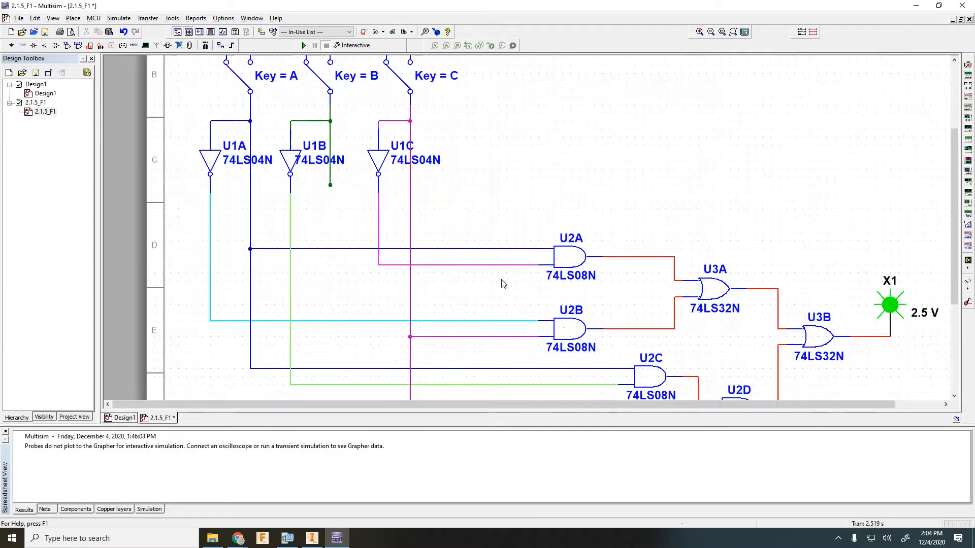
View the net color palette for the switch A net, and close it without choosing a new color
{"action": "left_click", "coordinate": [217, 209]}
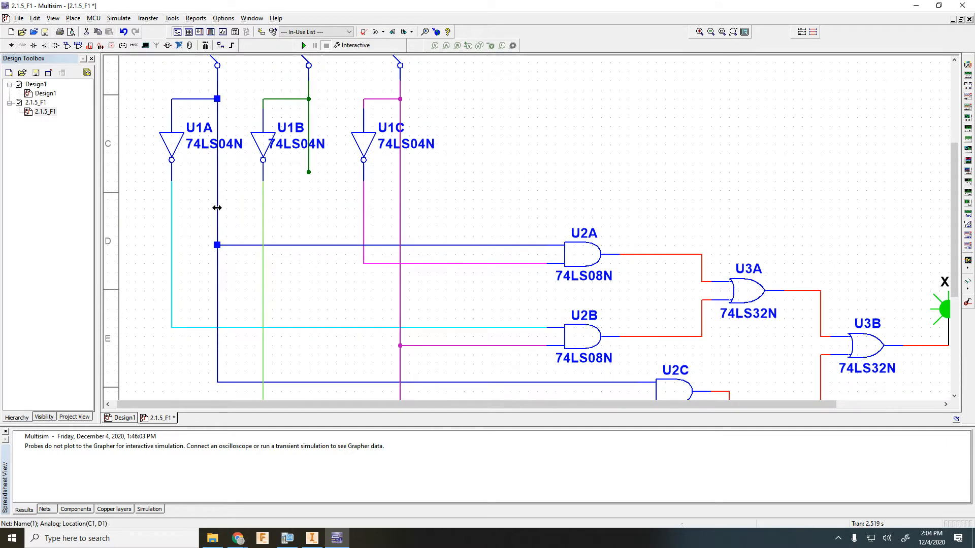
{"action": "right_click", "coordinate": [217, 209]}
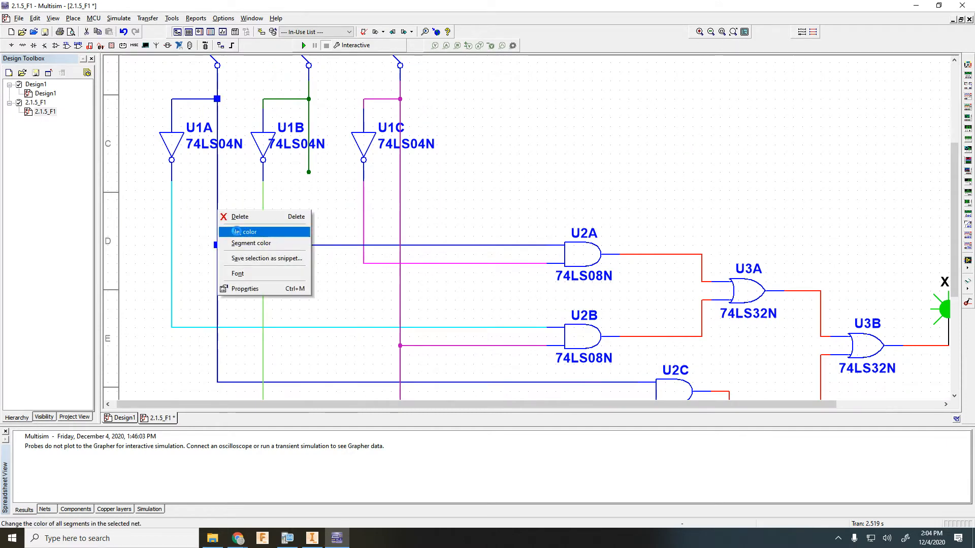
{"action": "left_click", "coordinate": [238, 233]}
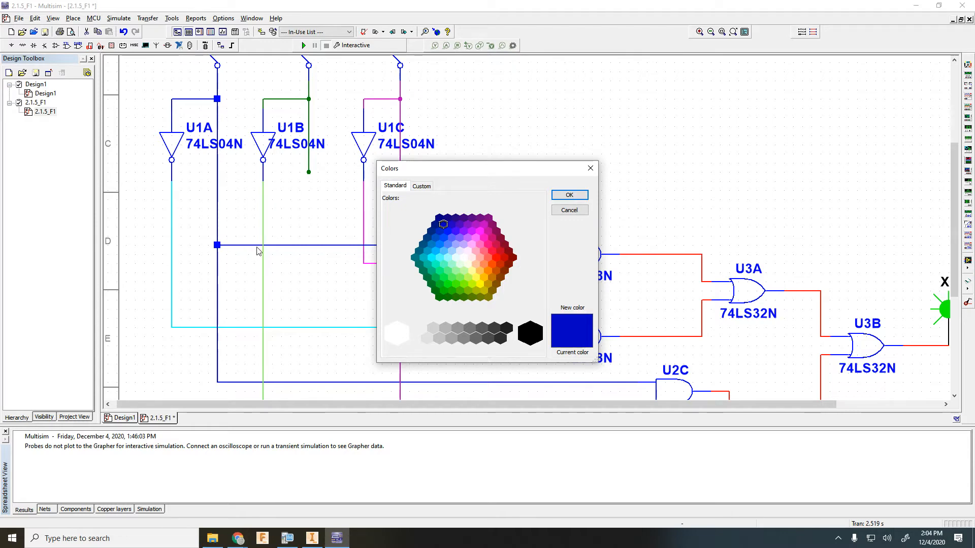
{"action": "left_click_drag", "start_coordinate": [498, 170], "coordinate": [751, 76]}
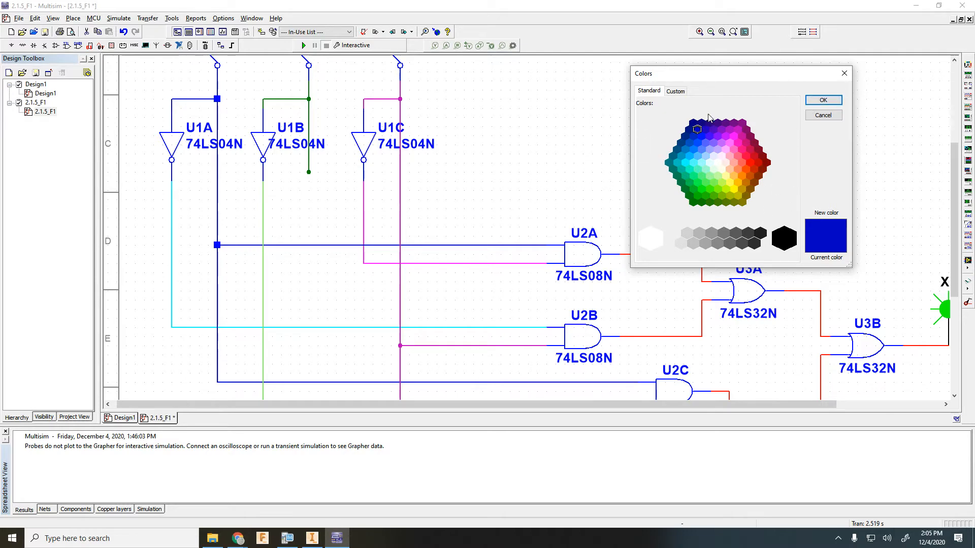
{"action": "left_click", "coordinate": [845, 74]}
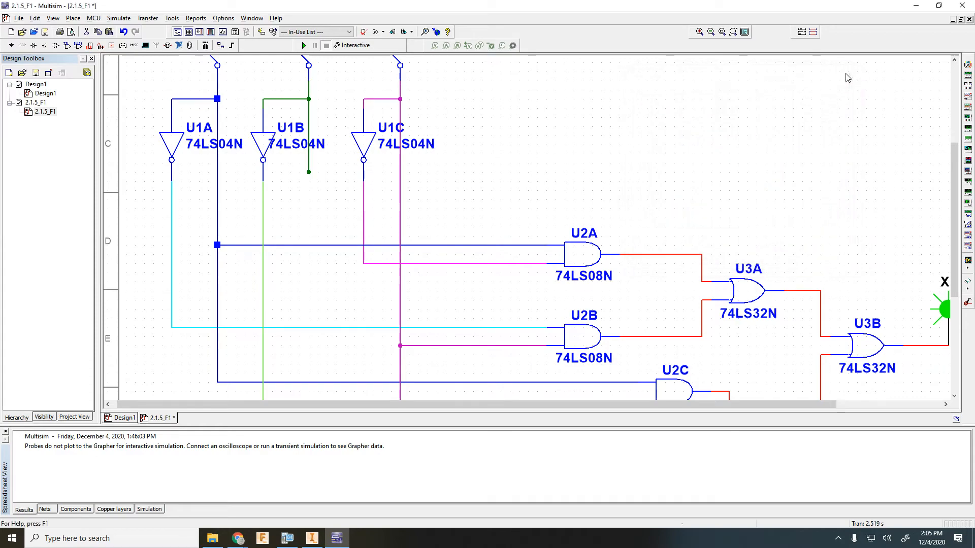
Switch back to the online 2.1.3 SOP schematic in the browser and hide its document settings pane
{"action": "left_click_drag", "start_coordinate": [651, 6], "coordinate": [974, 92]}
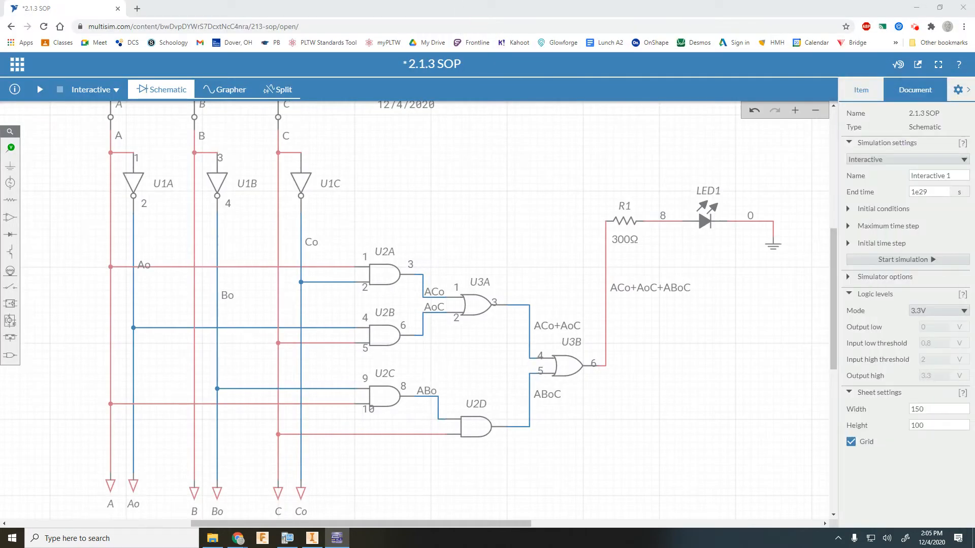
{"action": "left_click", "coordinate": [968, 89]}
Examine the pin number labels on the inverters, AND gates and OR gates of the 2.1.3 SOP circuit
{"action": "scroll", "coordinate": [442, 278], "scroll_direction": "up", "scroll_amount": 3}
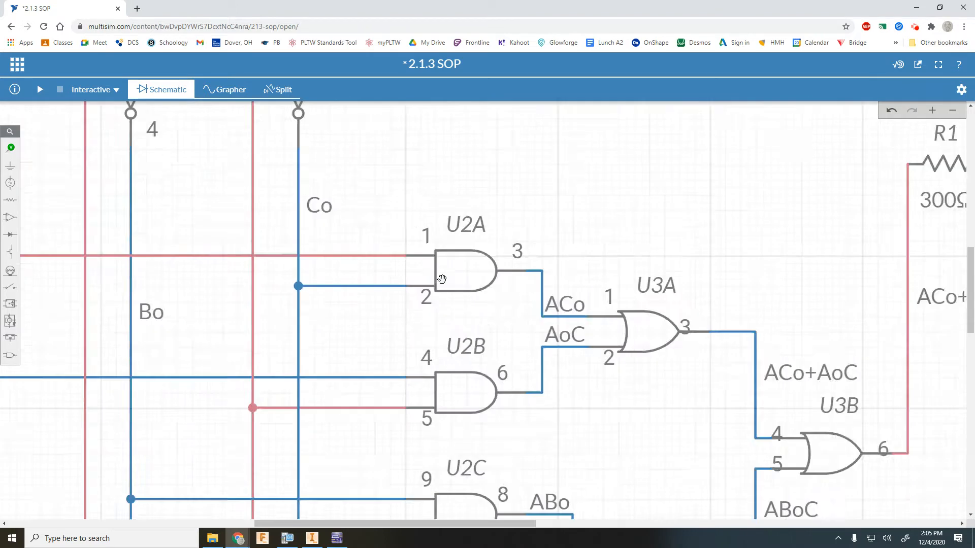
{"action": "scroll", "coordinate": [442, 278], "scroll_direction": "up", "scroll_amount": 1}
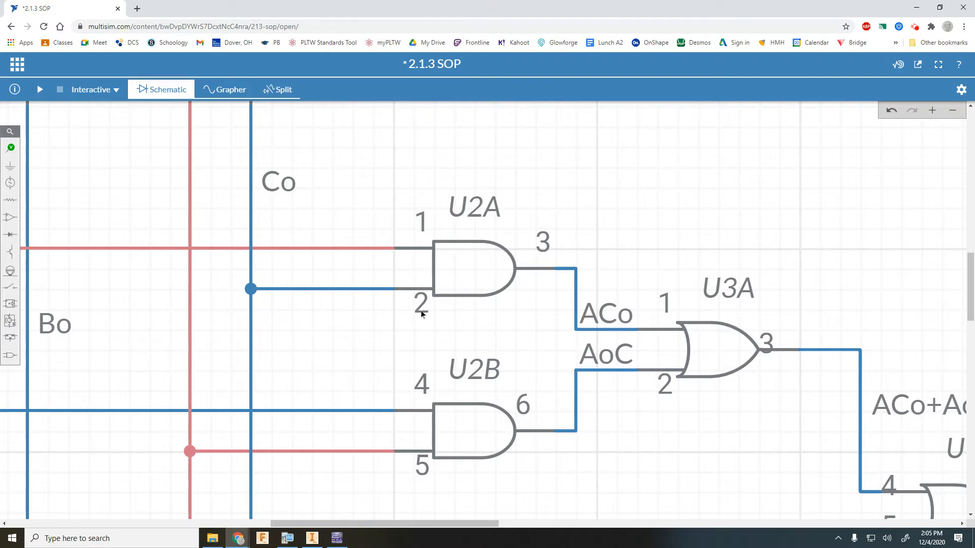
{"action": "scroll", "coordinate": [481, 236], "scroll_direction": "down", "scroll_amount": 3}
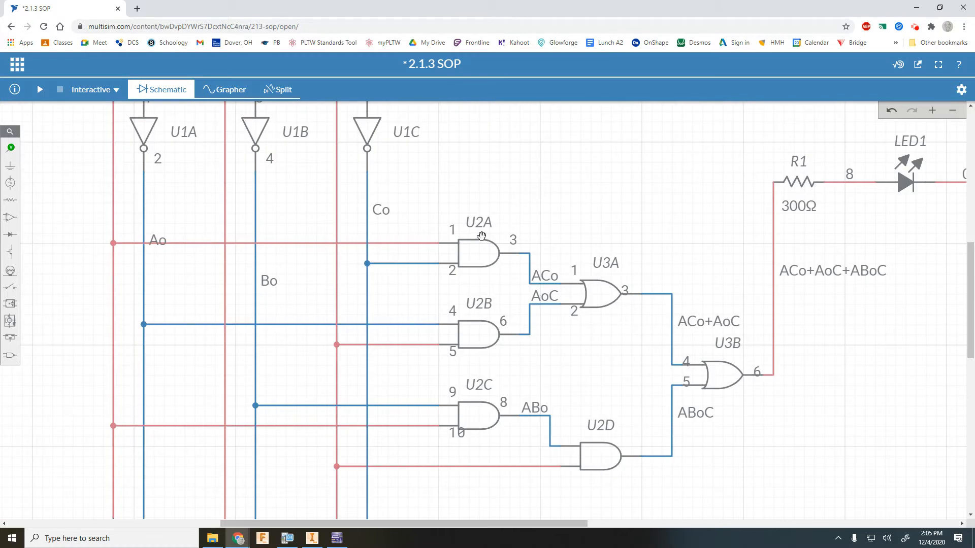
{"action": "scroll", "coordinate": [429, 150], "scroll_direction": "down", "scroll_amount": 3}
{"action": "scroll", "coordinate": [428, 152], "scroll_direction": "up", "scroll_amount": 5}
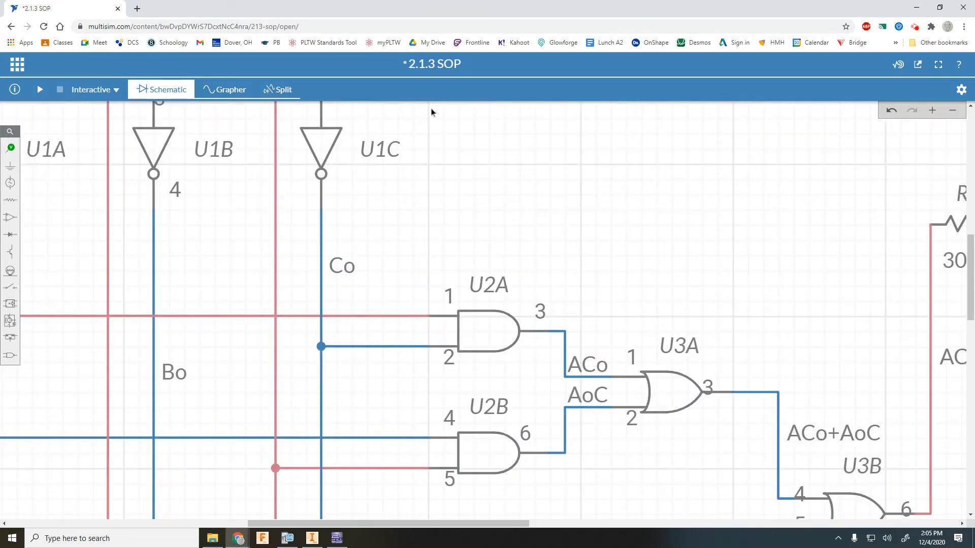
{"action": "scroll", "coordinate": [430, 108], "scroll_direction": "down", "scroll_amount": 2}
{"action": "scroll", "coordinate": [414, 148], "scroll_direction": "down", "scroll_amount": 3}
{"action": "scroll", "coordinate": [420, 145], "scroll_direction": "up", "scroll_amount": 3}
{"action": "left_click_drag", "start_coordinate": [420, 146], "coordinate": [483, 348]}
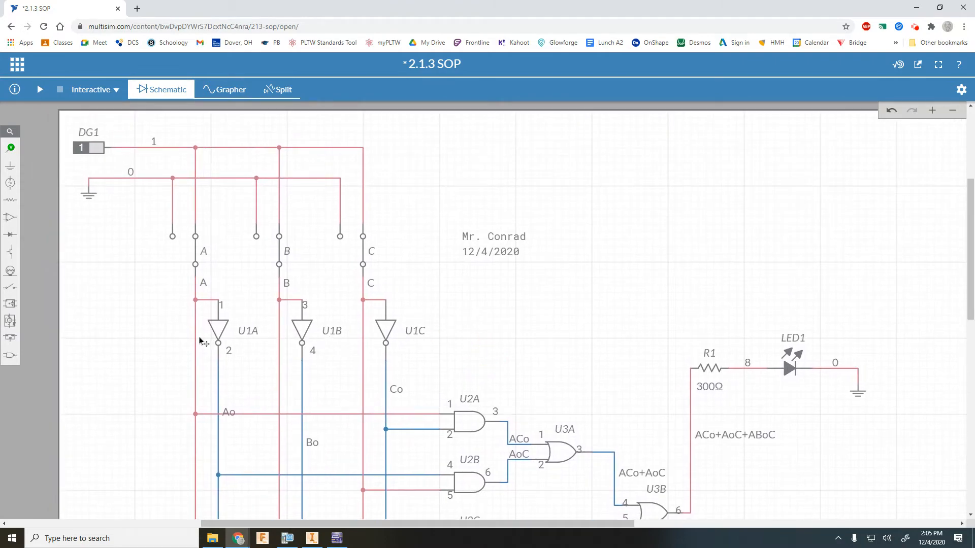
Place the 2.1.3 SOP schematic window side by side with the 74LS04 pinout image search, showing the three inverters
{"action": "left_click_drag", "start_coordinate": [877, 8], "coordinate": [3, 39]}
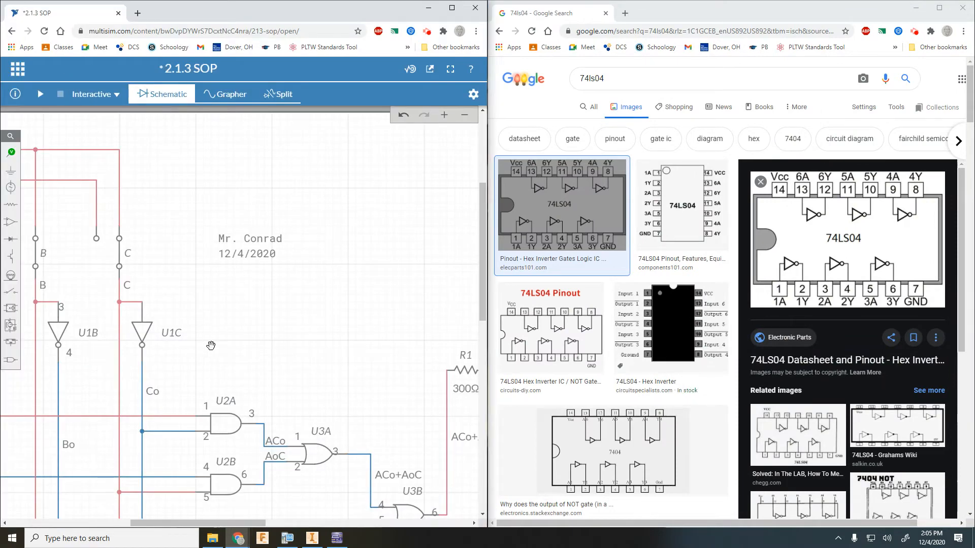
{"action": "left_click_drag", "start_coordinate": [233, 326], "coordinate": [441, 293]}
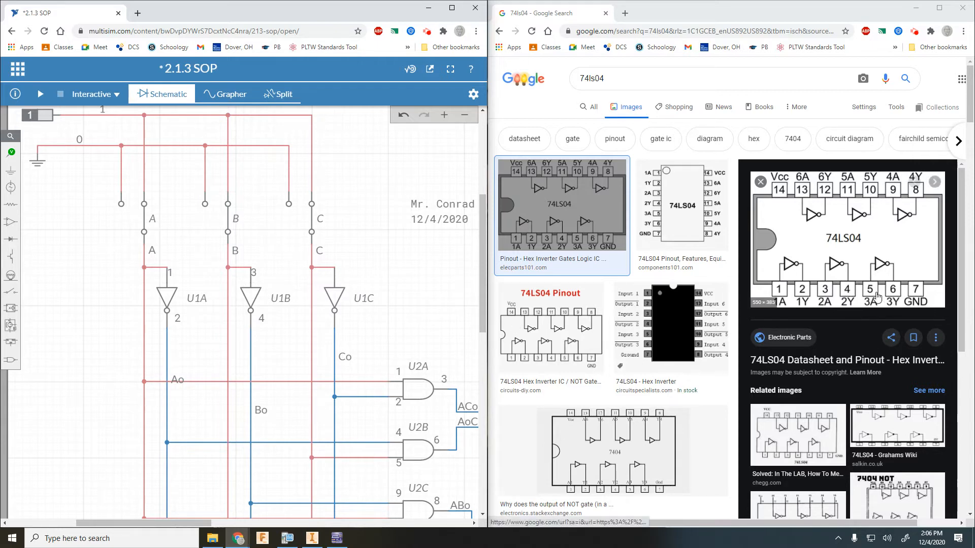
Add a text annotation with pin number 5 beside the input of inverter U1C
{"action": "left_click", "coordinate": [11, 152]}
{"action": "left_click", "coordinate": [48, 209]}
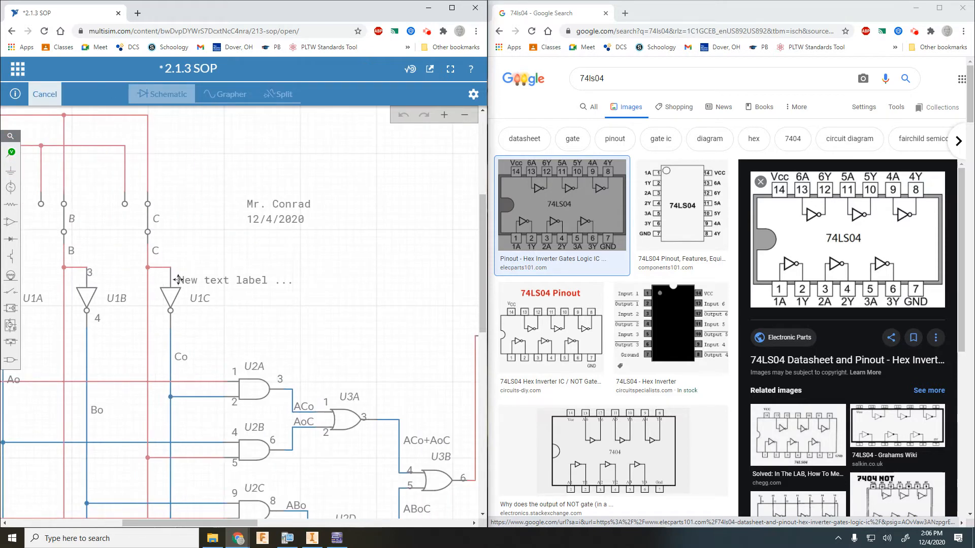
{"action": "left_click", "coordinate": [178, 280]}
{"action": "double_click", "coordinate": [240, 286]}
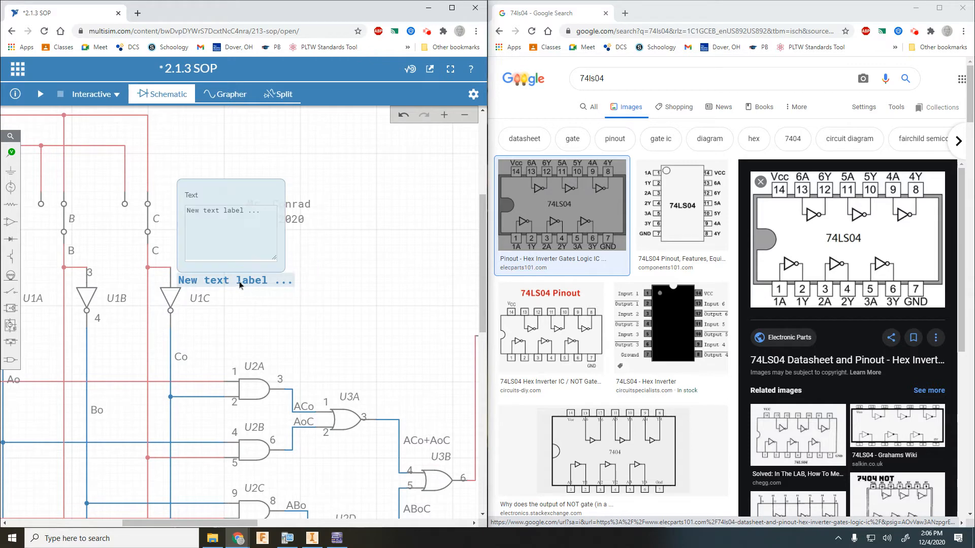
{"action": "type", "text": "5"}
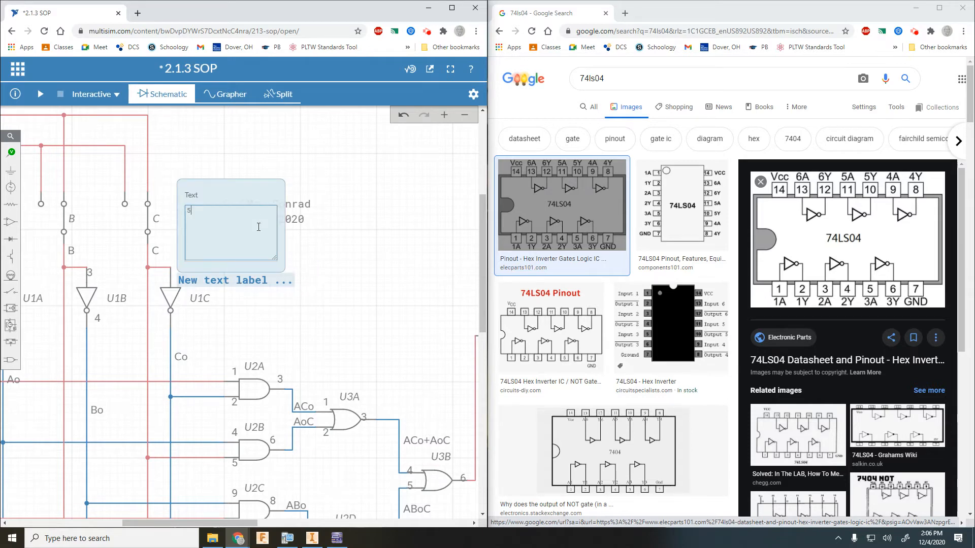
{"action": "left_click", "coordinate": [183, 317]}
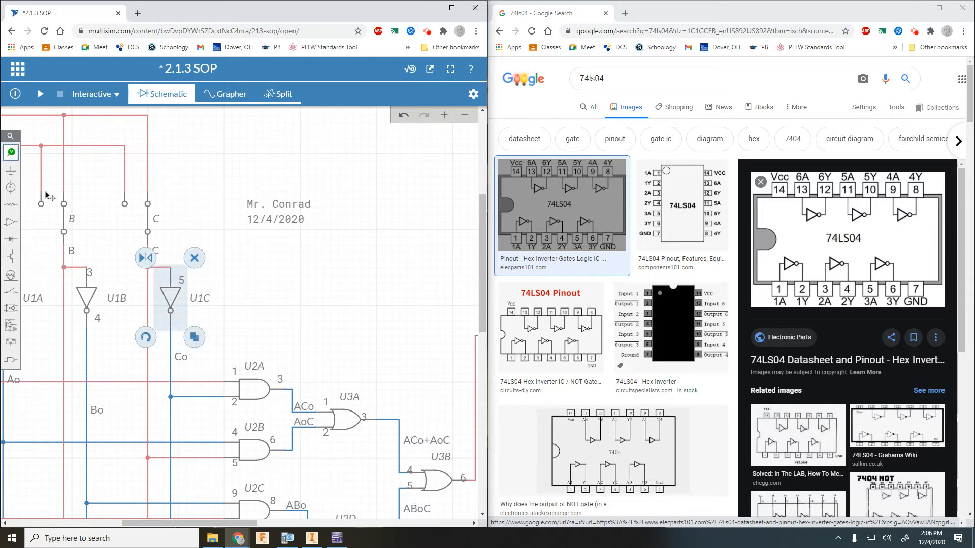
{"action": "left_click", "coordinate": [277, 260]}
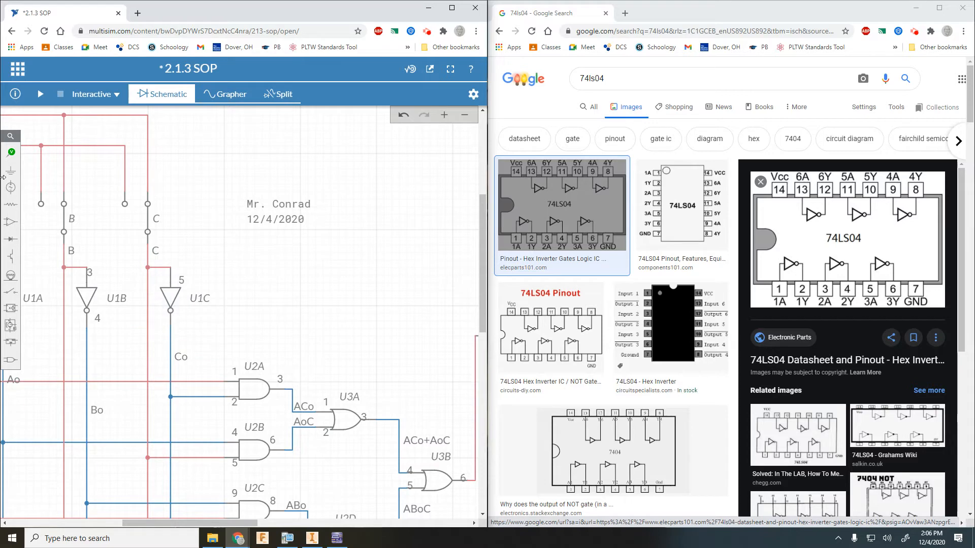
Add a text annotation with pin number 6 beside the output of inverter U1C
{"action": "left_click", "coordinate": [11, 153]}
{"action": "left_click", "coordinate": [51, 209]}
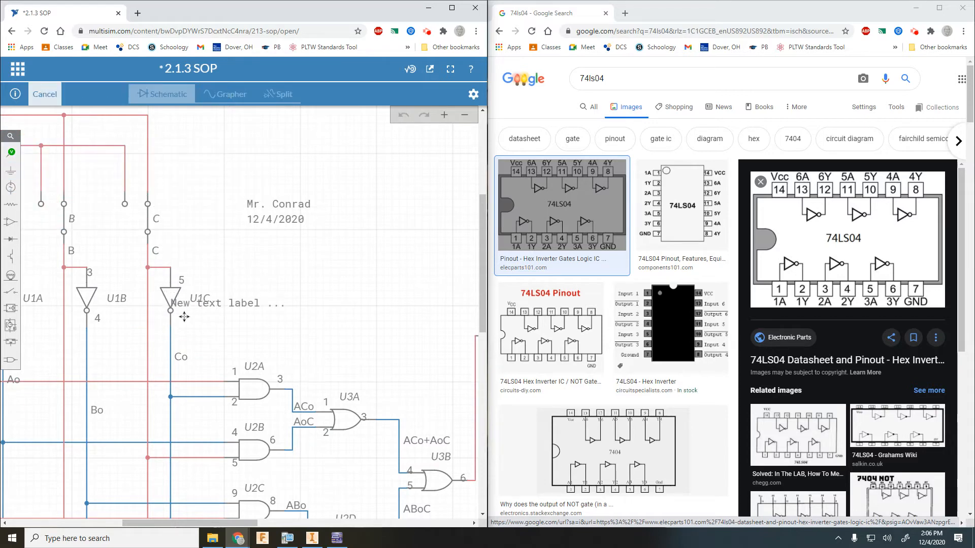
{"action": "left_click", "coordinate": [180, 318]}
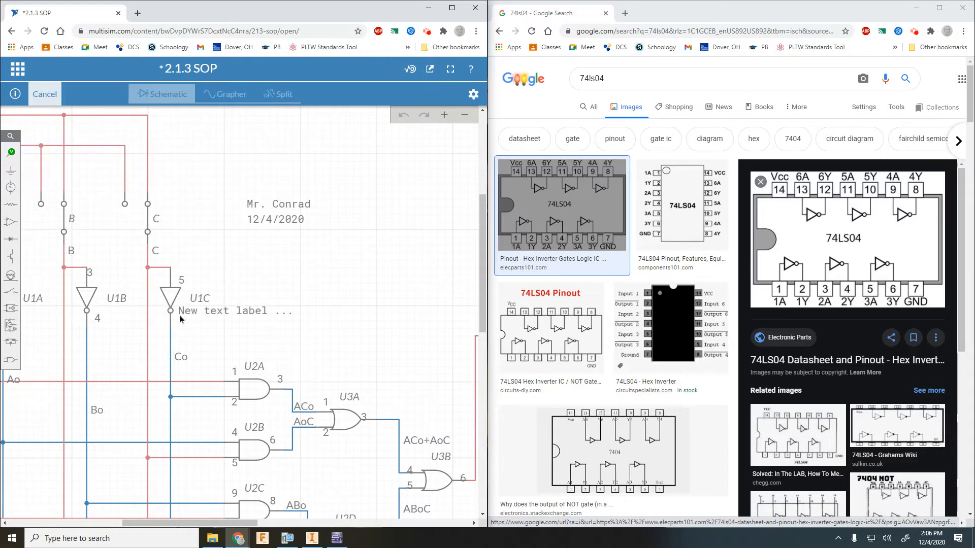
{"action": "double_click", "coordinate": [237, 316]}
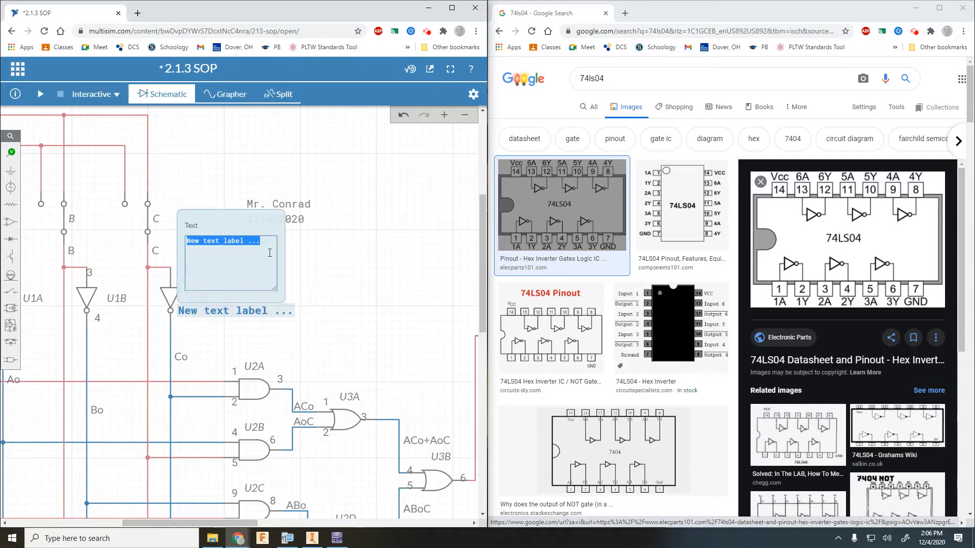
{"action": "type", "text": "6"}
{"action": "left_click", "coordinate": [374, 258]}
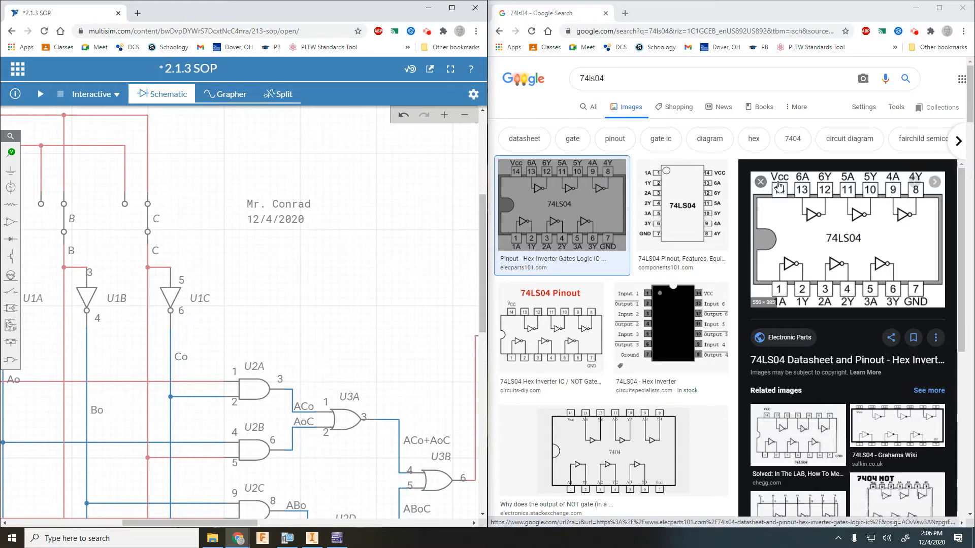
Search Google Images for 74ls08 to find the AND gate chip's pinout
{"action": "scroll", "coordinate": [248, 314], "scroll_direction": "down", "scroll_amount": 5}
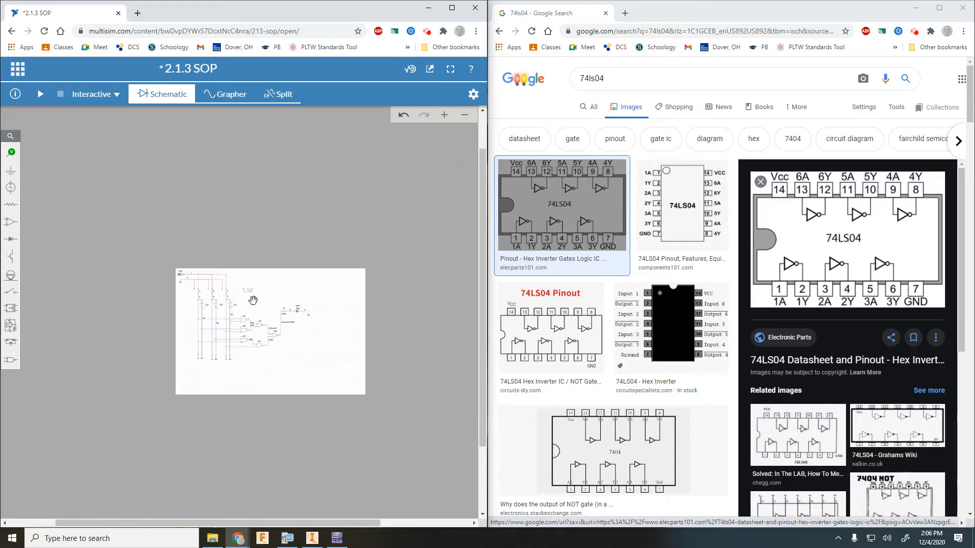
{"action": "scroll", "coordinate": [253, 316], "scroll_direction": "up", "scroll_amount": 5}
{"action": "left_click_drag", "start_coordinate": [260, 290], "coordinate": [338, 248]}
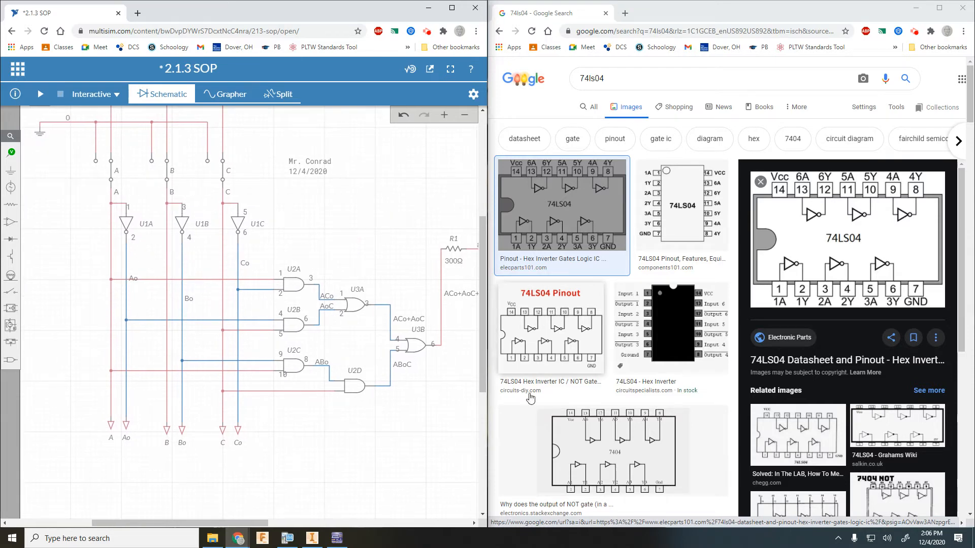
{"action": "scroll", "coordinate": [304, 291], "scroll_direction": "up", "scroll_amount": 3}
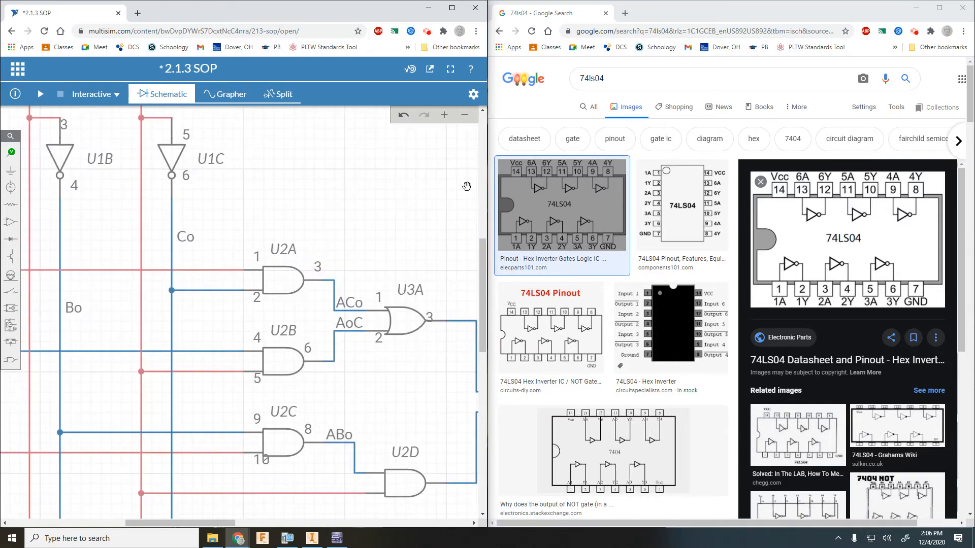
{"action": "left_click", "coordinate": [615, 80]}
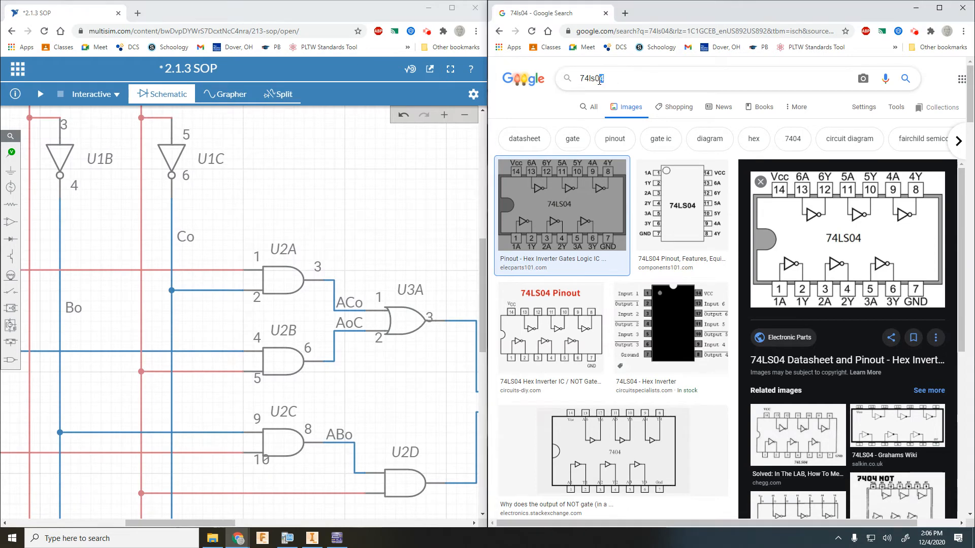
{"action": "type", "text": "8"}
{"action": "key", "text": "Return"}
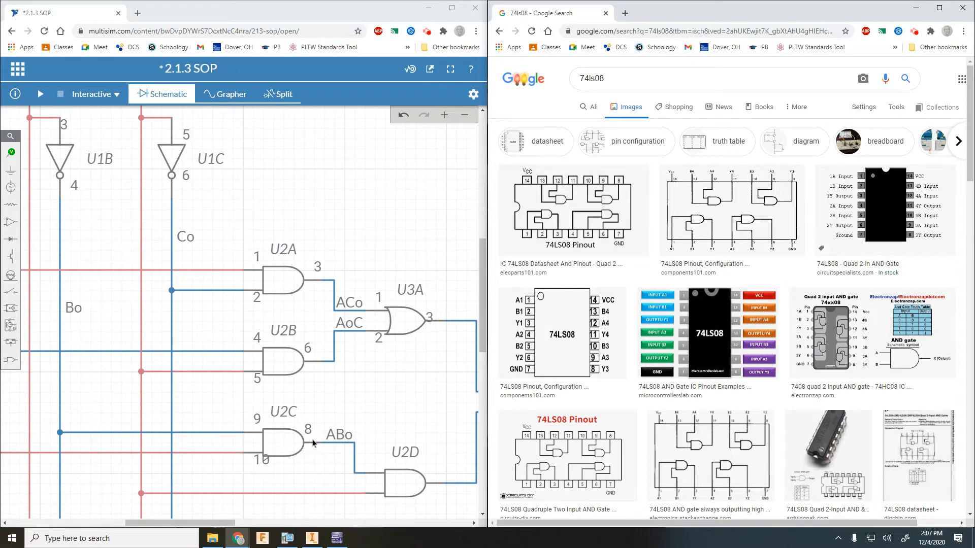
{"action": "scroll", "coordinate": [331, 473], "scroll_direction": "down", "scroll_amount": 3}
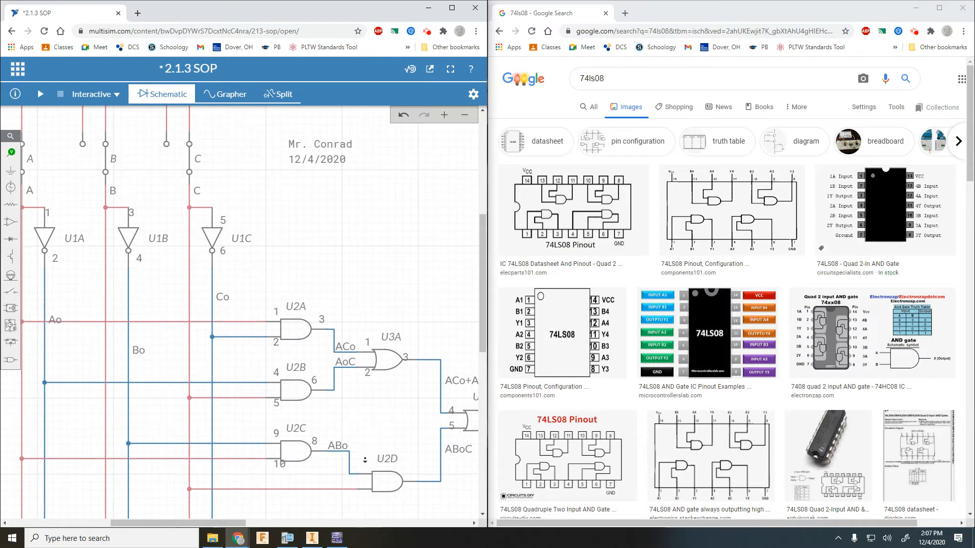
{"action": "scroll", "coordinate": [366, 445], "scroll_direction": "up", "scroll_amount": 3}
{"action": "scroll", "coordinate": [367, 446], "scroll_direction": "up", "scroll_amount": 3}
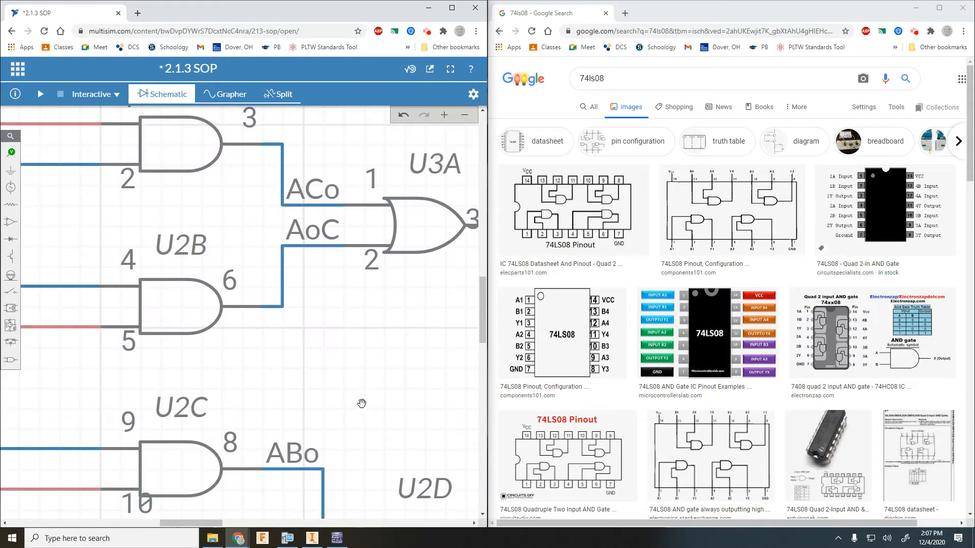
{"action": "left_click_drag", "start_coordinate": [338, 407], "coordinate": [302, 265]}
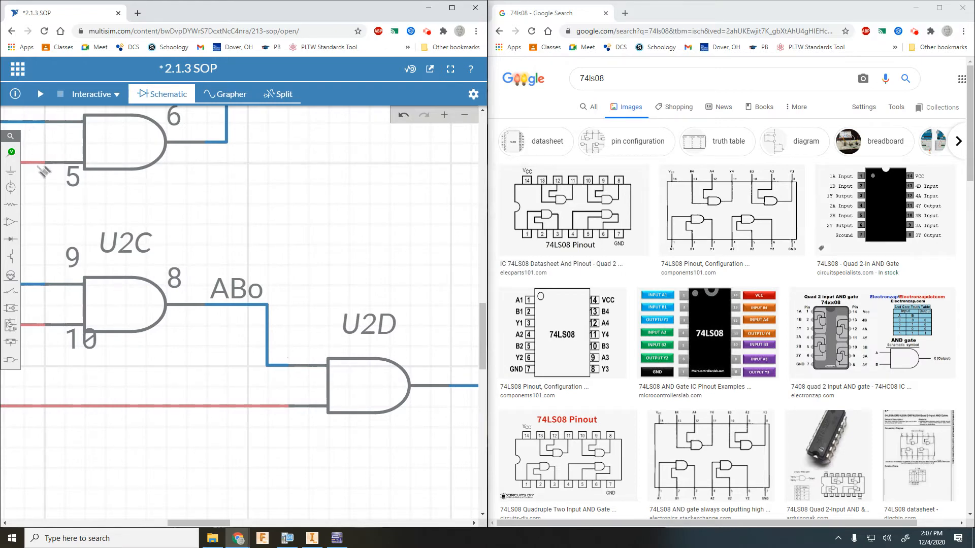
{"action": "left_click", "coordinate": [10, 152]}
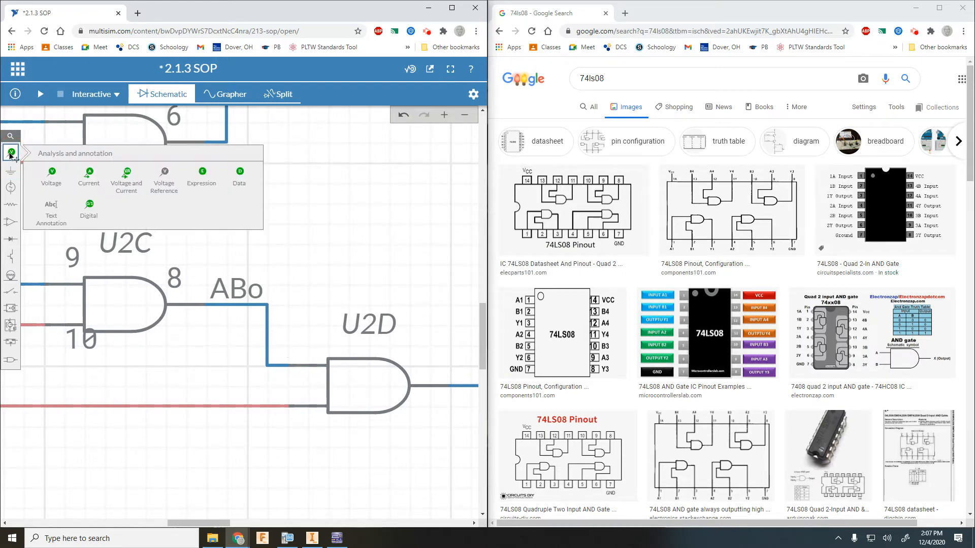
{"action": "left_click", "coordinate": [52, 208]}
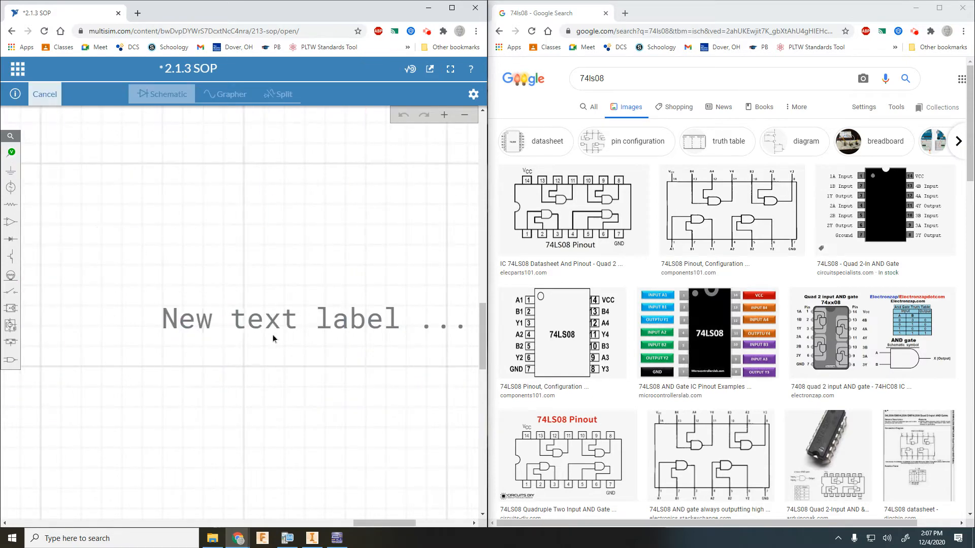
{"action": "scroll", "coordinate": [165, 350], "scroll_direction": "down", "scroll_amount": 5}
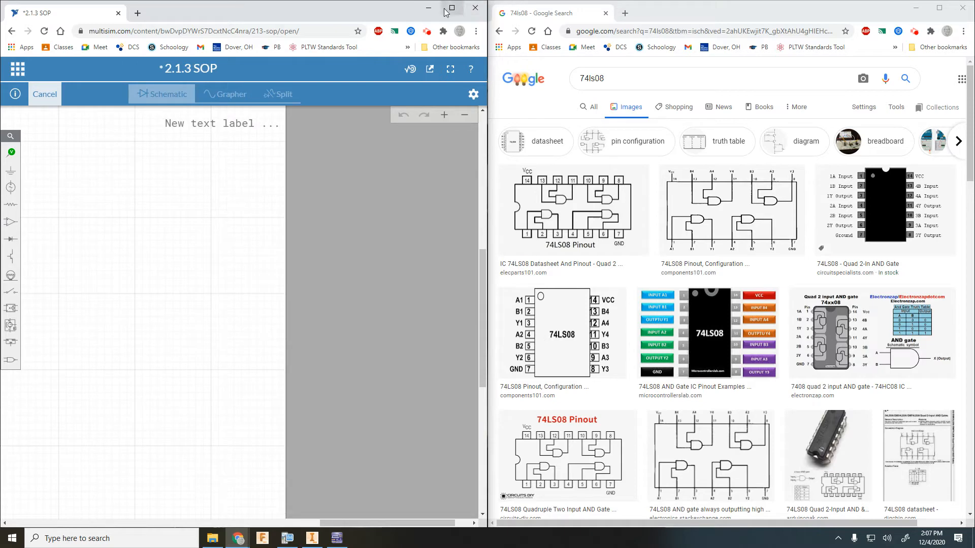
{"action": "left_click", "coordinate": [162, 260]}
{"action": "left_click", "coordinate": [289, 243]}
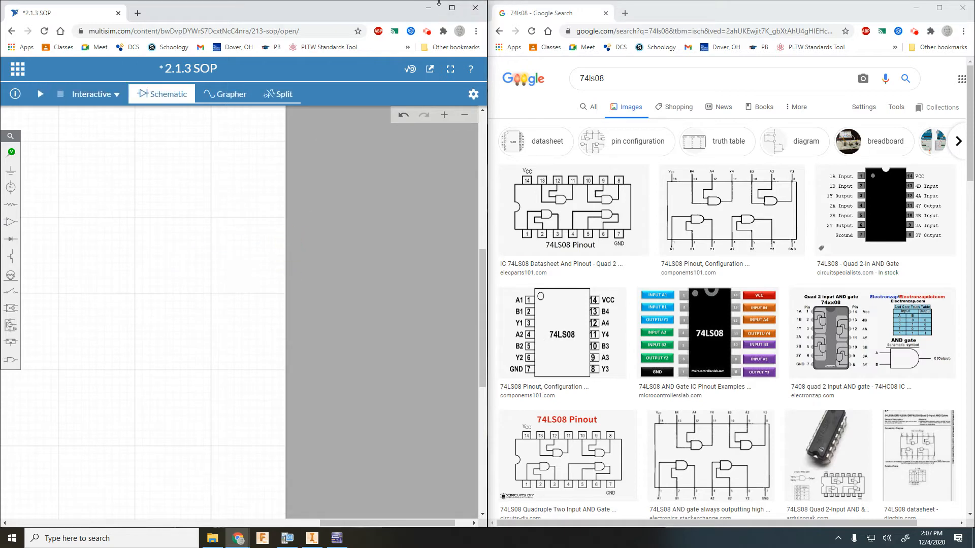
Maximize the schematic window and add a text annotation with pin number 12 at the upper input of AND gate U2D
{"action": "left_click", "coordinate": [452, 8]}
{"action": "scroll", "coordinate": [88, 306], "scroll_direction": "up", "scroll_amount": 3}
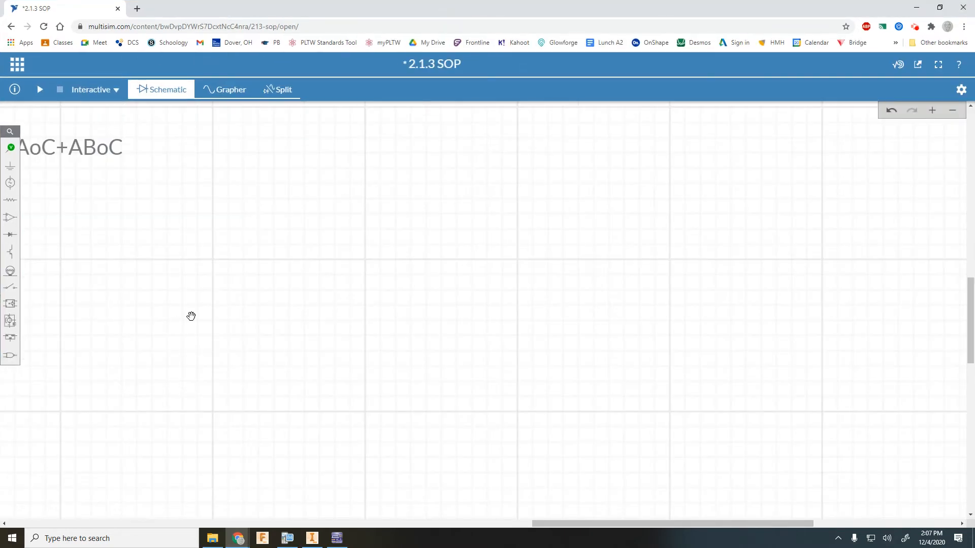
{"action": "scroll", "coordinate": [192, 315], "scroll_direction": "down", "scroll_amount": 6}
{"action": "scroll", "coordinate": [254, 320], "scroll_direction": "up", "scroll_amount": 5}
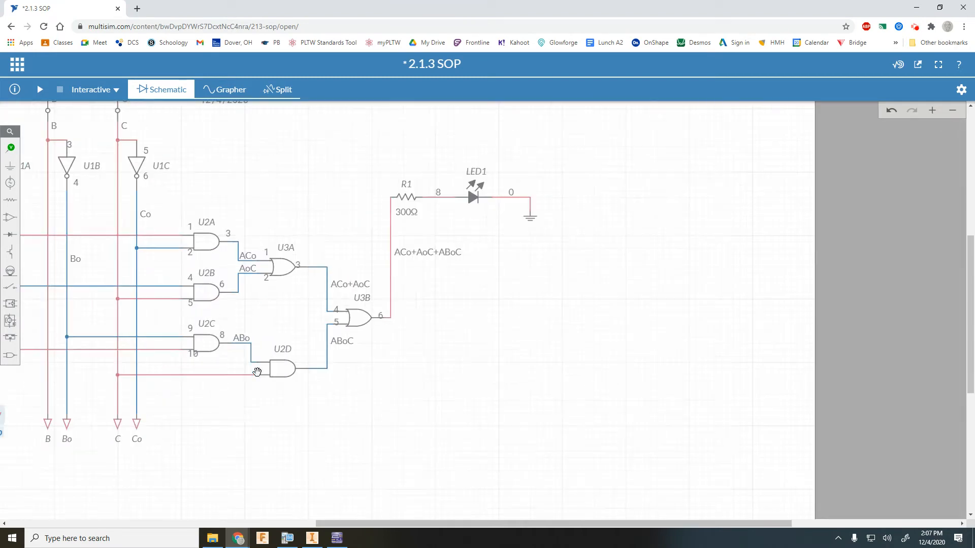
{"action": "left_click", "coordinate": [10, 148]}
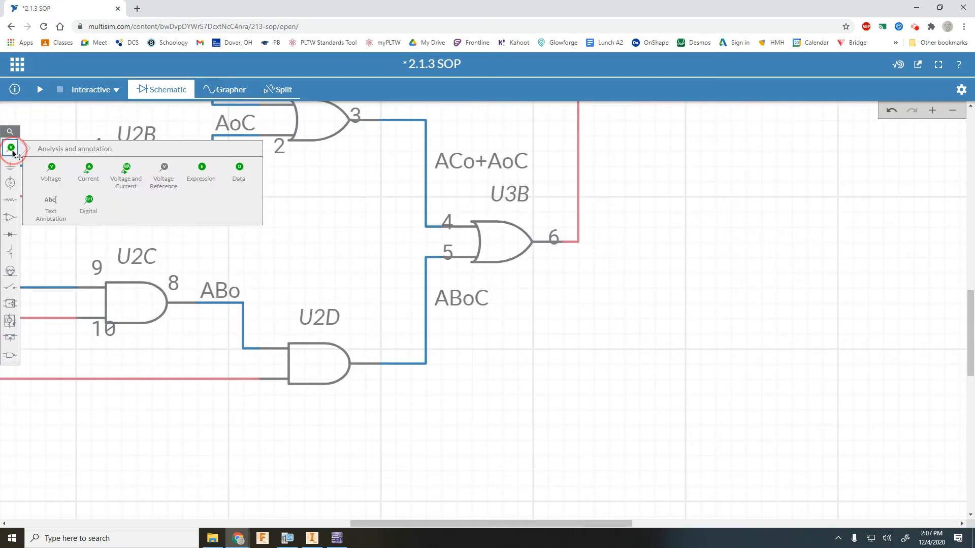
{"action": "left_click", "coordinate": [40, 211]}
{"action": "left_click", "coordinate": [272, 334]}
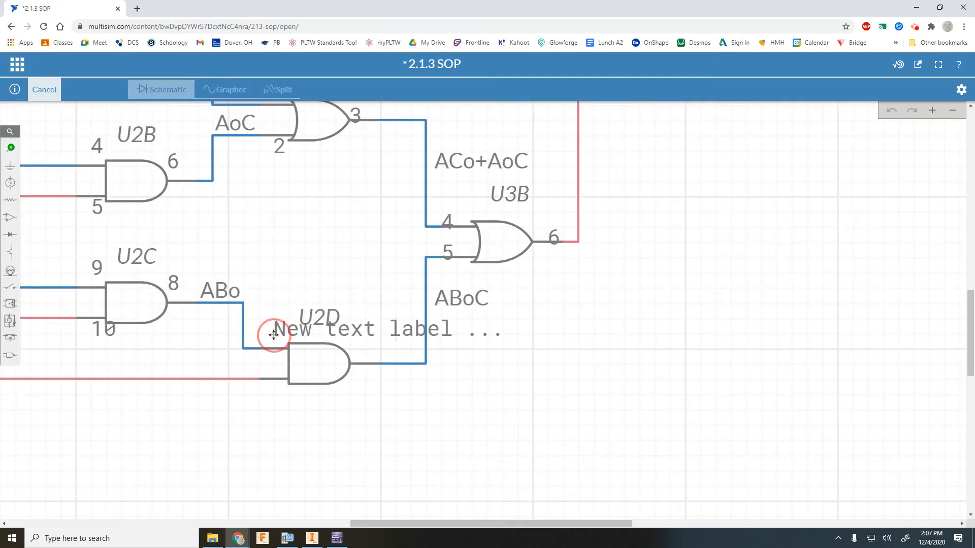
{"action": "double_click", "coordinate": [457, 336]}
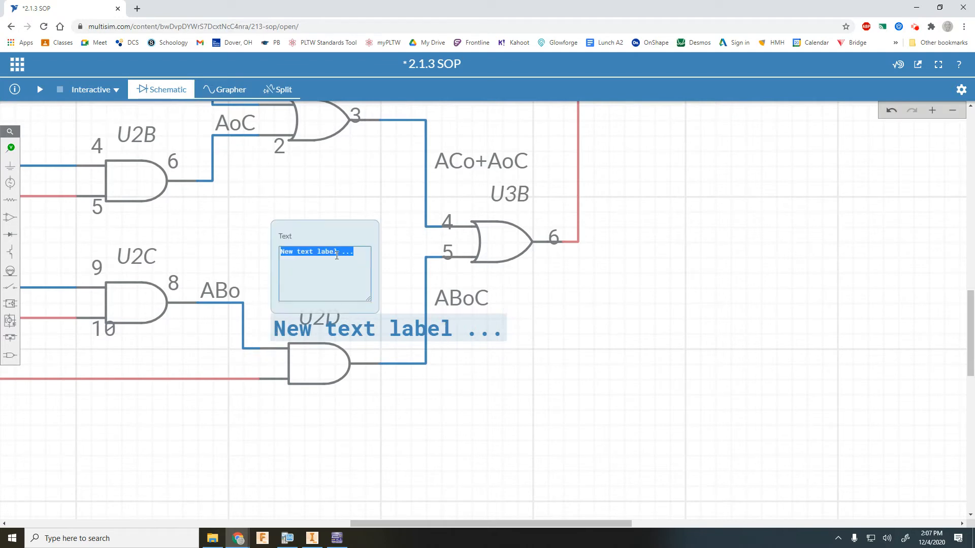
{"action": "type", "text": "12"}
{"action": "left_click", "coordinate": [407, 472]}
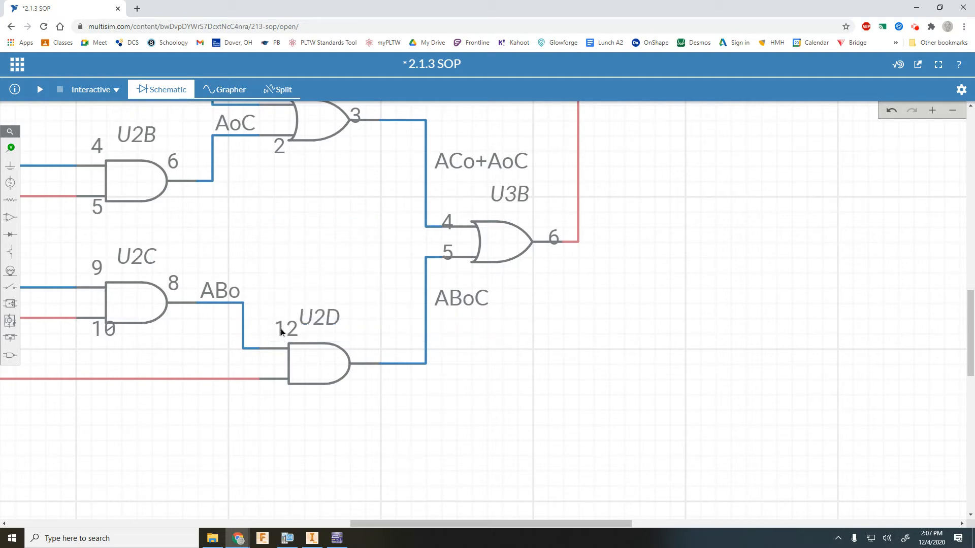
Add a text annotation with pin number 13 at the lower input of AND gate U2D
{"action": "left_click", "coordinate": [9, 152]}
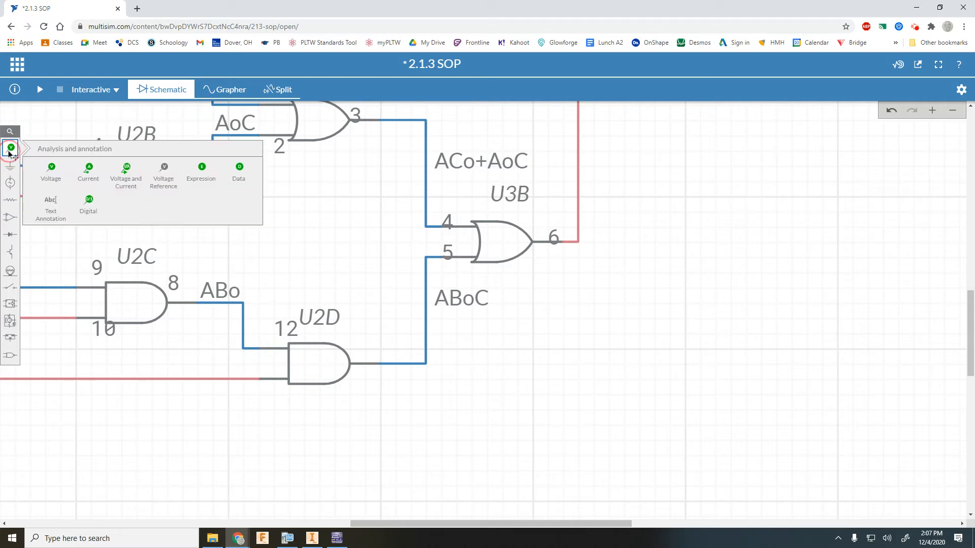
{"action": "left_click", "coordinate": [43, 200]}
{"action": "left_click", "coordinate": [258, 398]}
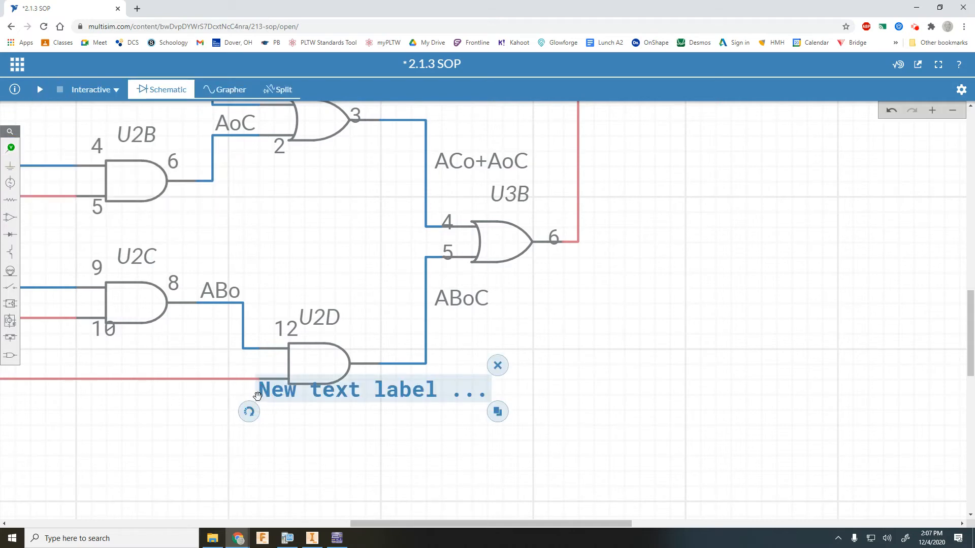
{"action": "double_click", "coordinate": [340, 397]}
{"action": "key", "text": "ctrl+a"}
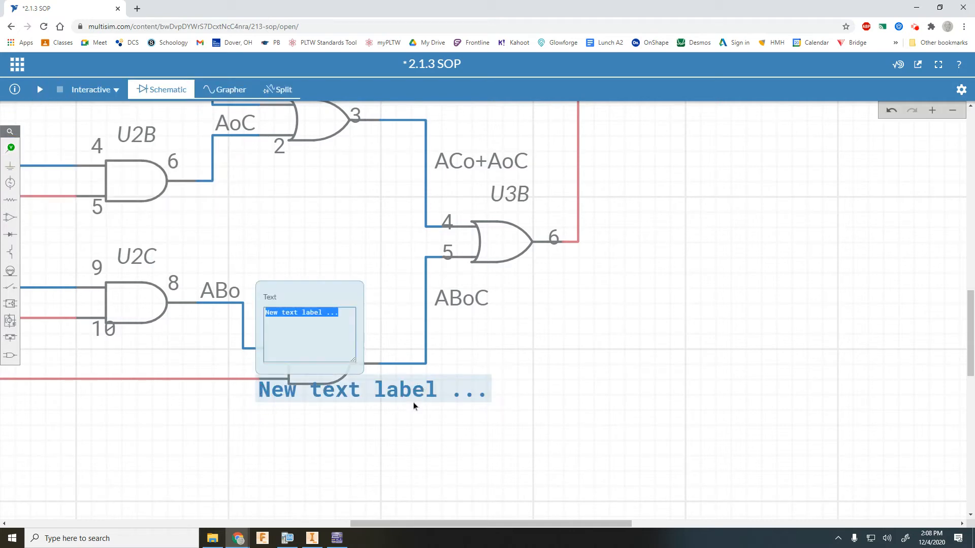
{"action": "type", "text": "13"}
{"action": "left_click", "coordinate": [243, 480]}
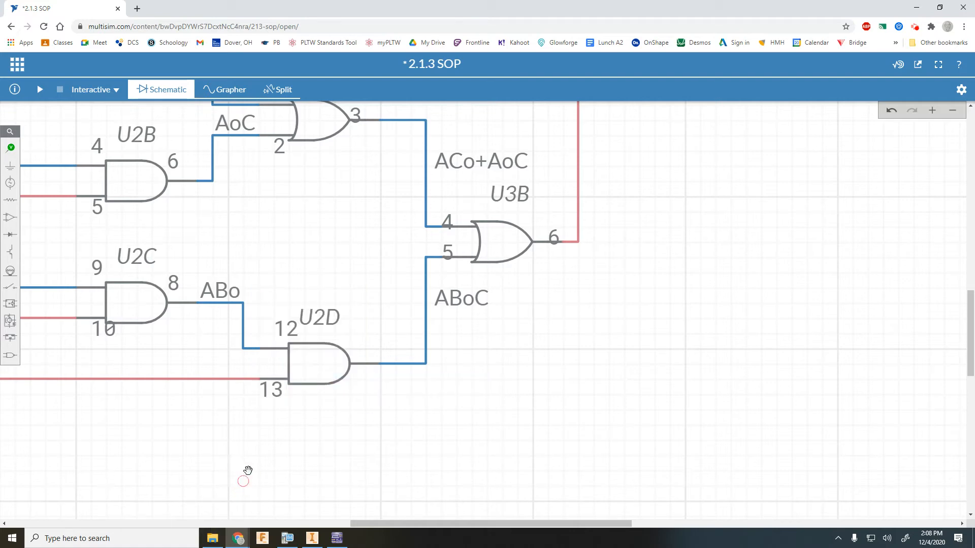
Add a text annotation with pin number 11 at the output of AND gate U2D
{"action": "left_click", "coordinate": [11, 148]}
{"action": "left_click", "coordinate": [50, 204]}
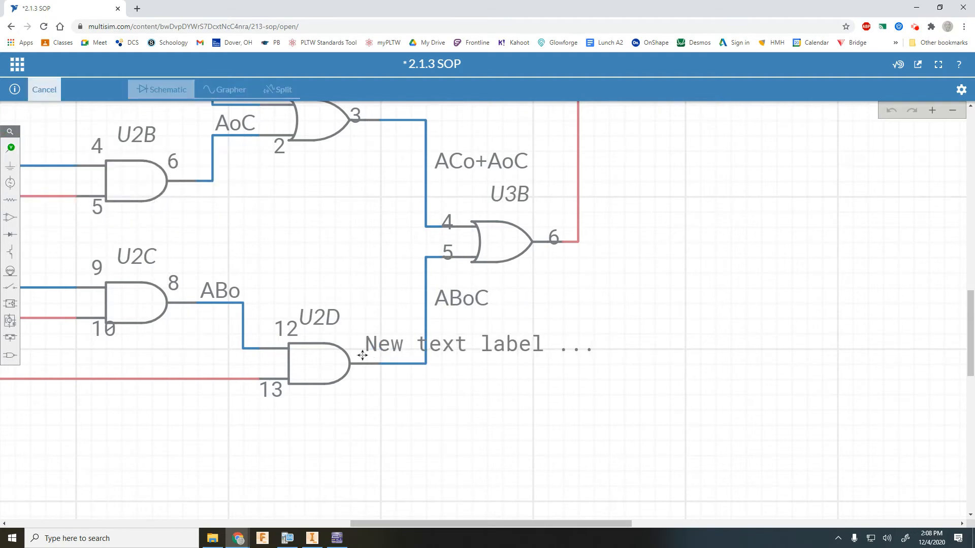
{"action": "left_click", "coordinate": [363, 354]}
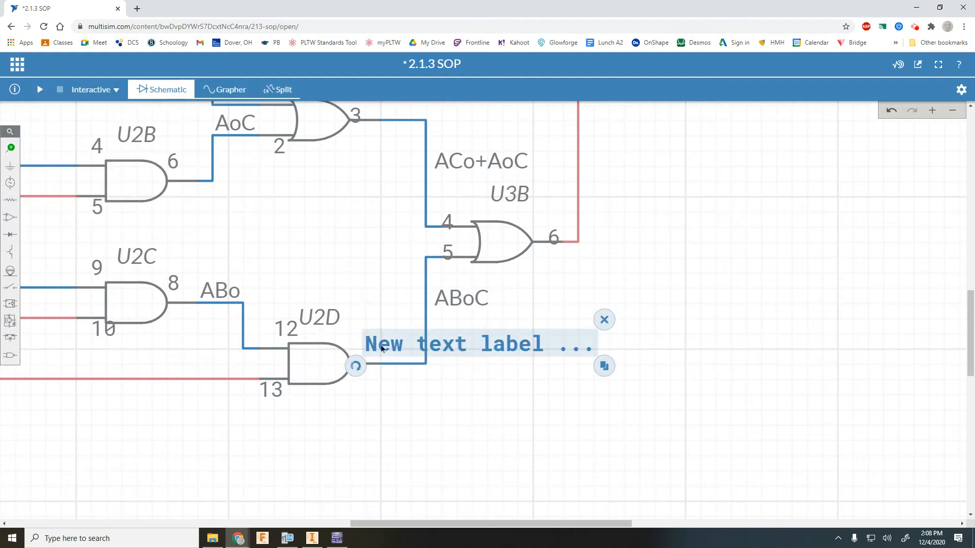
{"action": "double_click", "coordinate": [535, 349]}
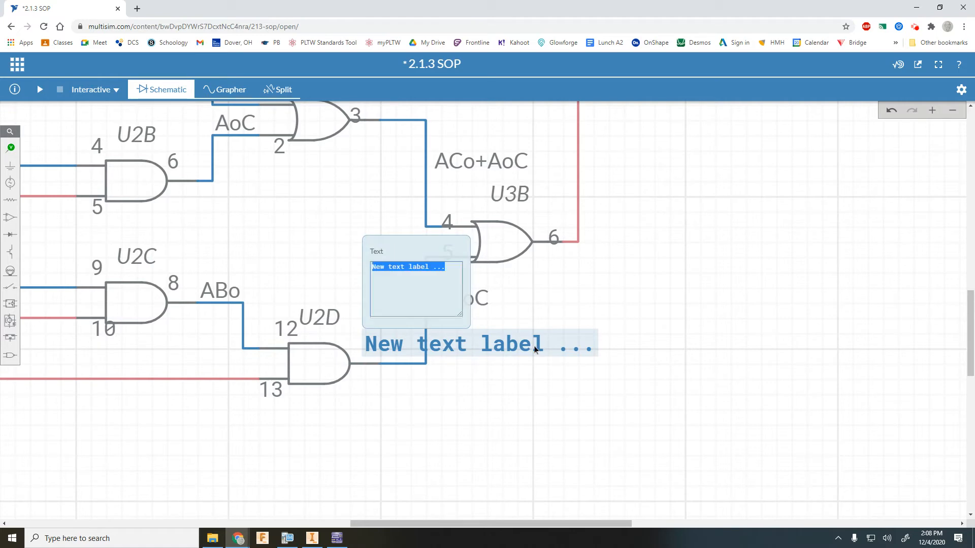
{"action": "type", "text": "11"}
{"action": "left_click", "coordinate": [555, 423]}
{"action": "scroll", "coordinate": [452, 324], "scroll_direction": "up", "scroll_amount": 1}
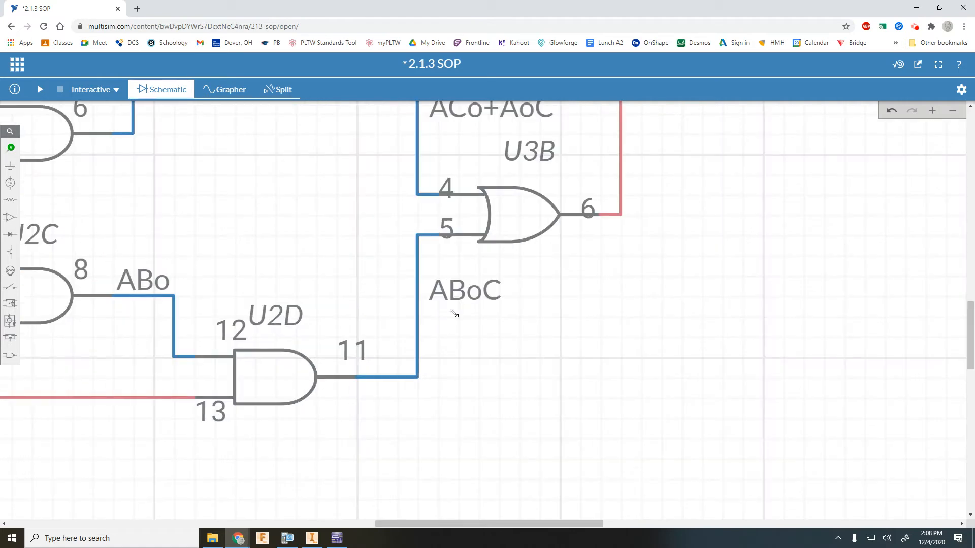
{"action": "scroll", "coordinate": [370, 219], "scroll_direction": "down", "scroll_amount": 2}
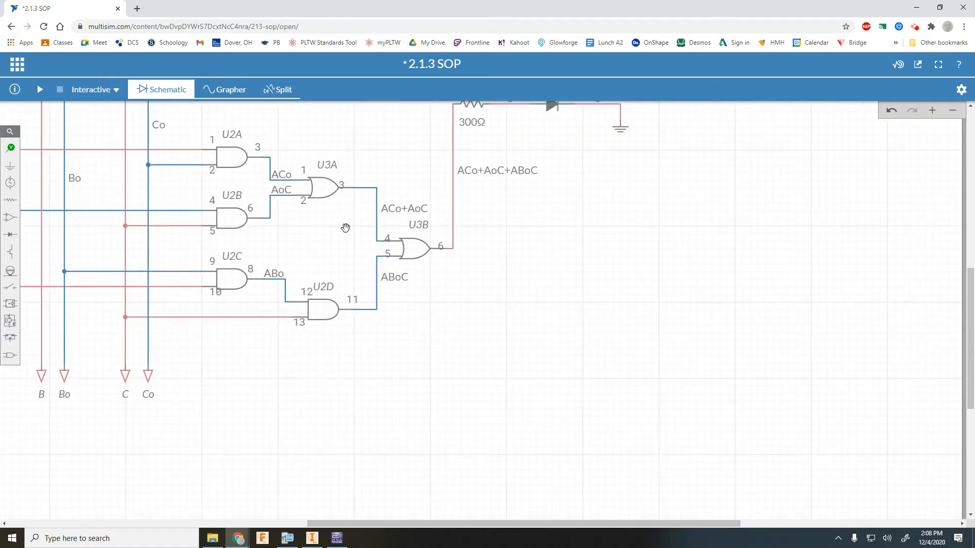
{"action": "scroll", "coordinate": [351, 203], "scroll_direction": "up", "scroll_amount": 1}
{"action": "scroll", "coordinate": [395, 231], "scroll_direction": "up", "scroll_amount": 1}
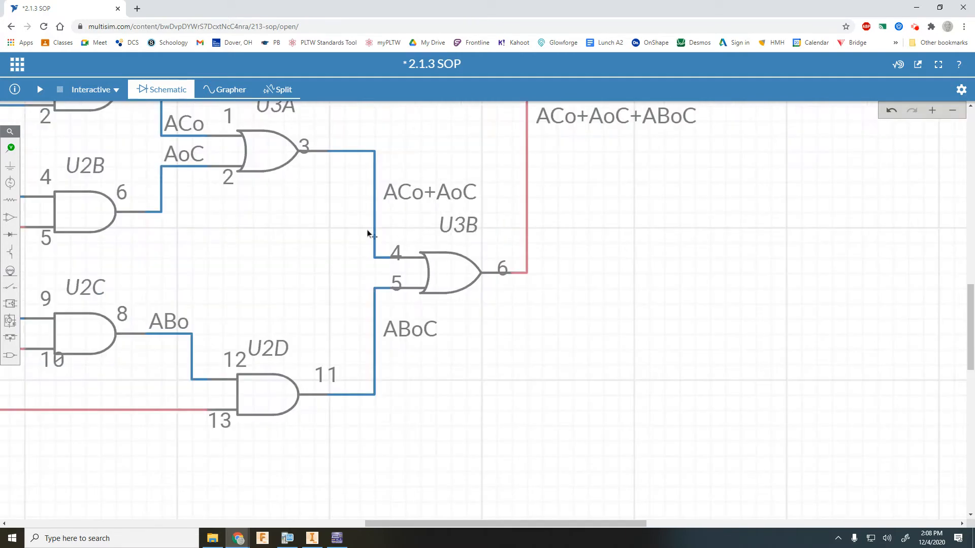
{"action": "scroll", "coordinate": [330, 228], "scroll_direction": "down", "scroll_amount": 1}
{"action": "left_click_drag", "start_coordinate": [309, 229], "coordinate": [280, 289]}
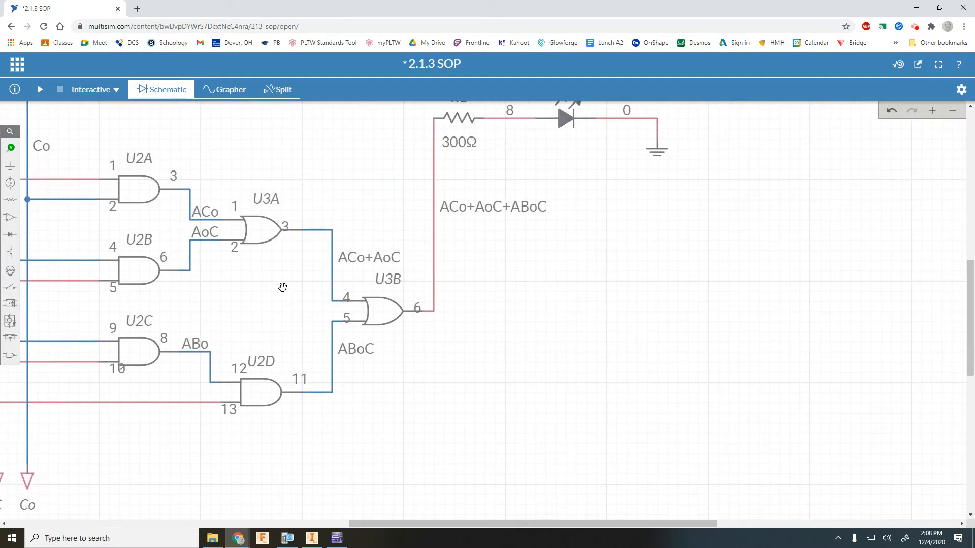
Show the schematic window side by side with the image search window and search Google Images for 74ls32
{"action": "left_click", "coordinate": [343, 542]}
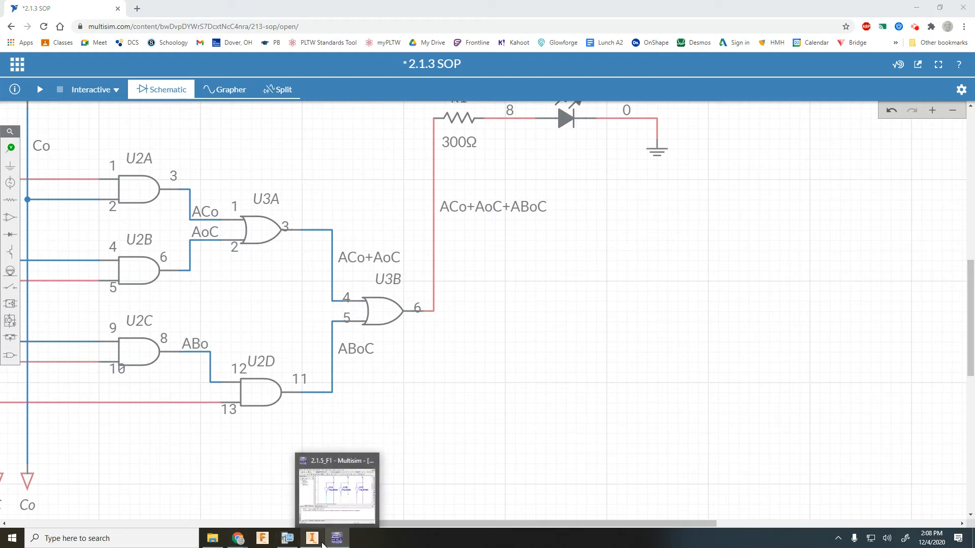
{"action": "mouse_move", "coordinate": [236, 541]}
{"action": "left_click_drag", "start_coordinate": [619, 13], "coordinate": [0, 0]}
{"action": "left_click_drag", "start_coordinate": [389, 11], "coordinate": [0, 76]}
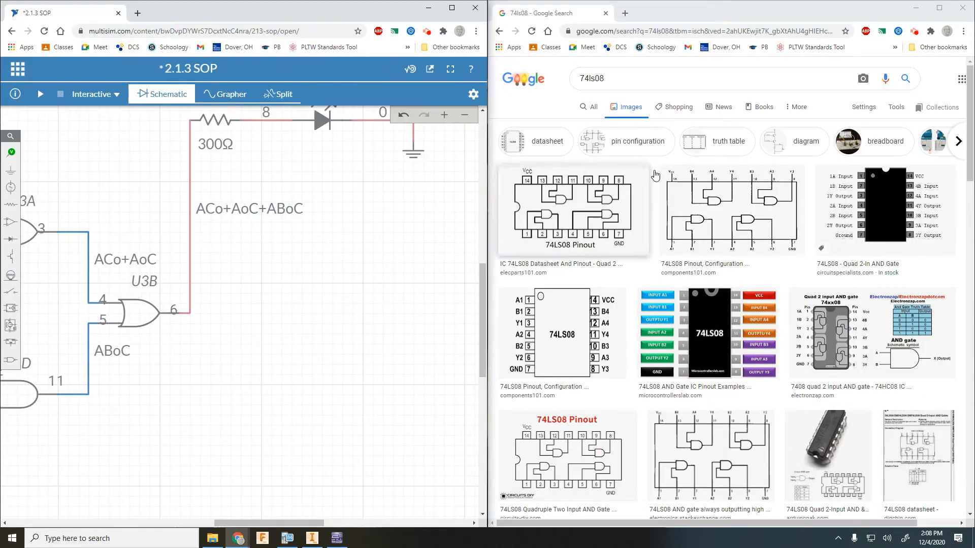
{"action": "left_click", "coordinate": [623, 75]}
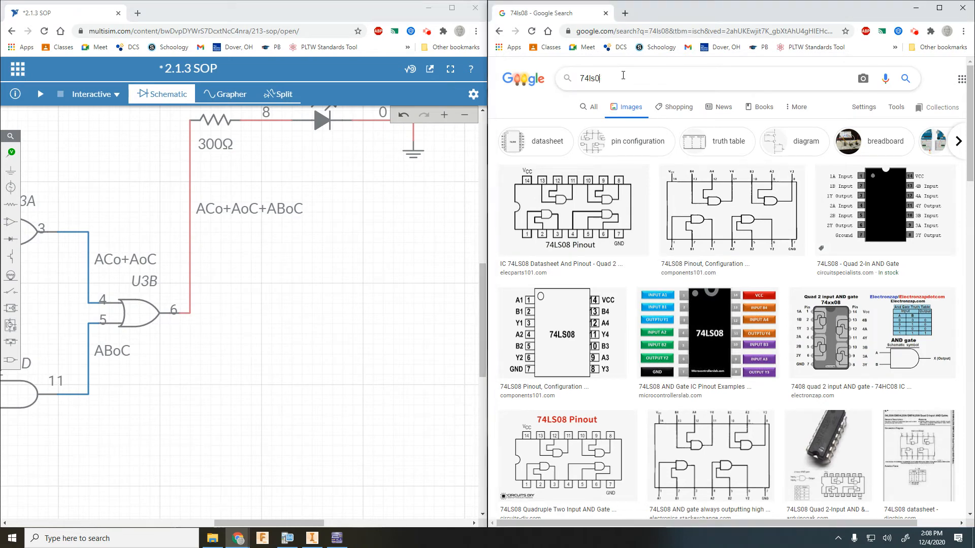
{"action": "key", "text": "BackSpace"}
{"action": "type", "text": "32"}
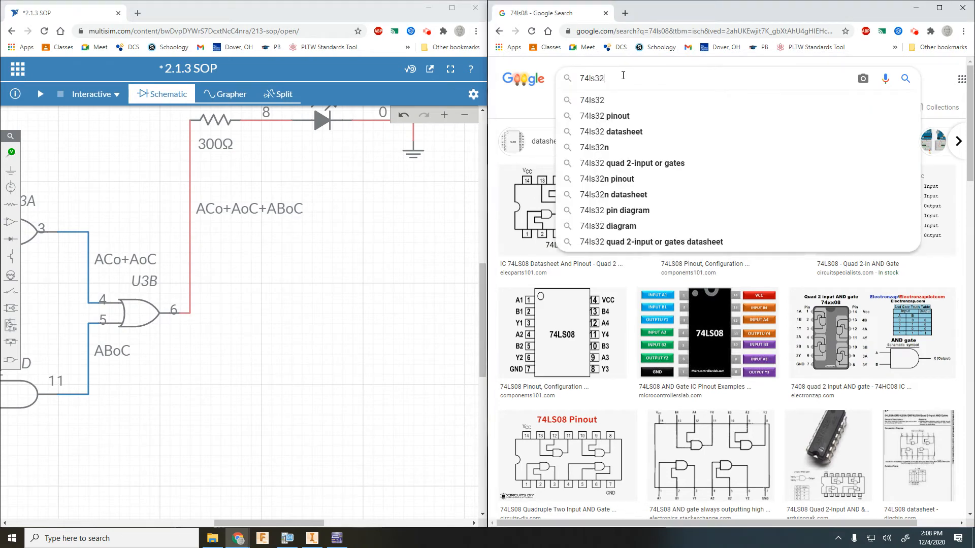
{"action": "key", "text": "Return"}
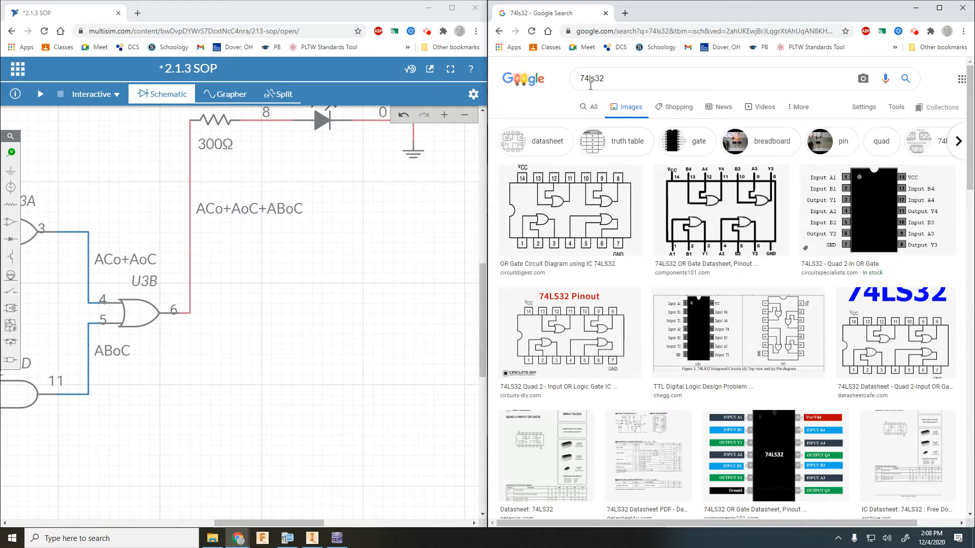
Search Google Images for the 74ls00 chip and for the 74ls02 chip
{"action": "left_click", "coordinate": [600, 80]}
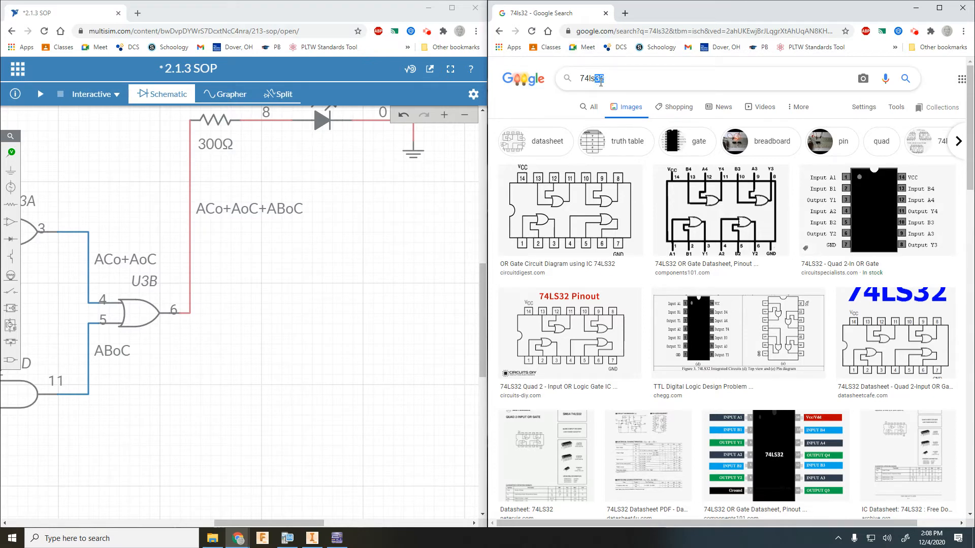
{"action": "type", "text": "00"}
{"action": "key", "text": "Return"}
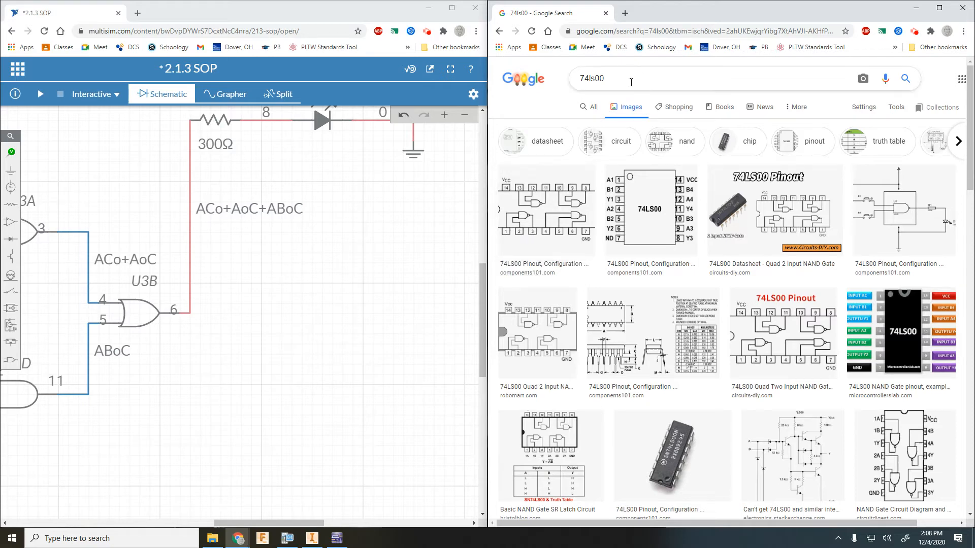
{"action": "left_click", "coordinate": [603, 78]}
{"action": "type", "text": "2"}
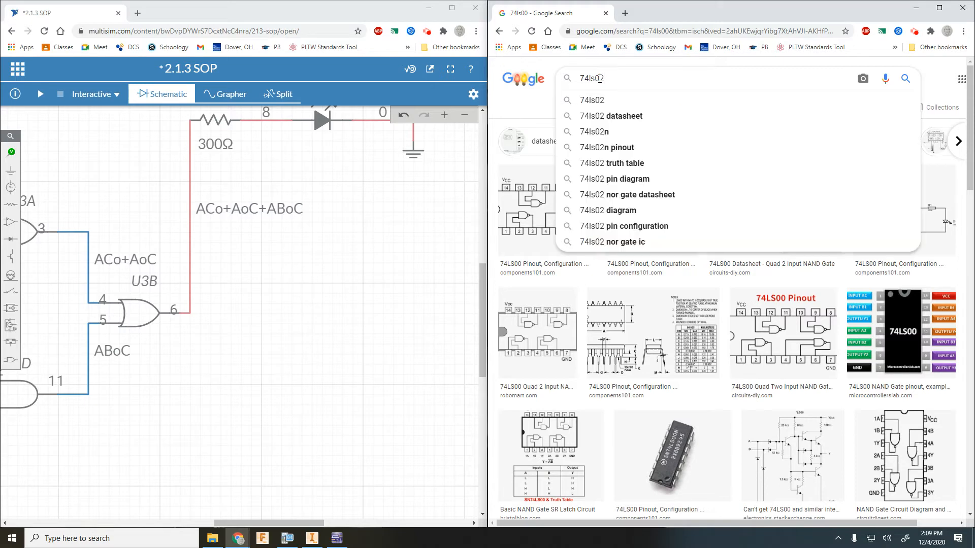
{"action": "key", "text": "Return"}
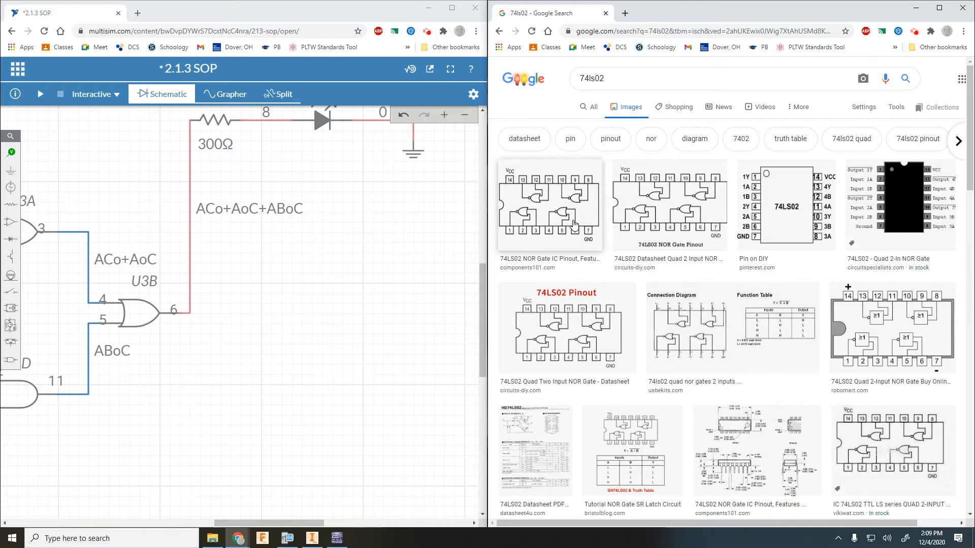
Maximize the schematic window and examine the whole circuit with its net labels and gate pin numbers
{"action": "scroll", "coordinate": [305, 307], "scroll_direction": "up", "scroll_amount": 2}
{"action": "scroll", "coordinate": [305, 306], "scroll_direction": "down", "scroll_amount": 5}
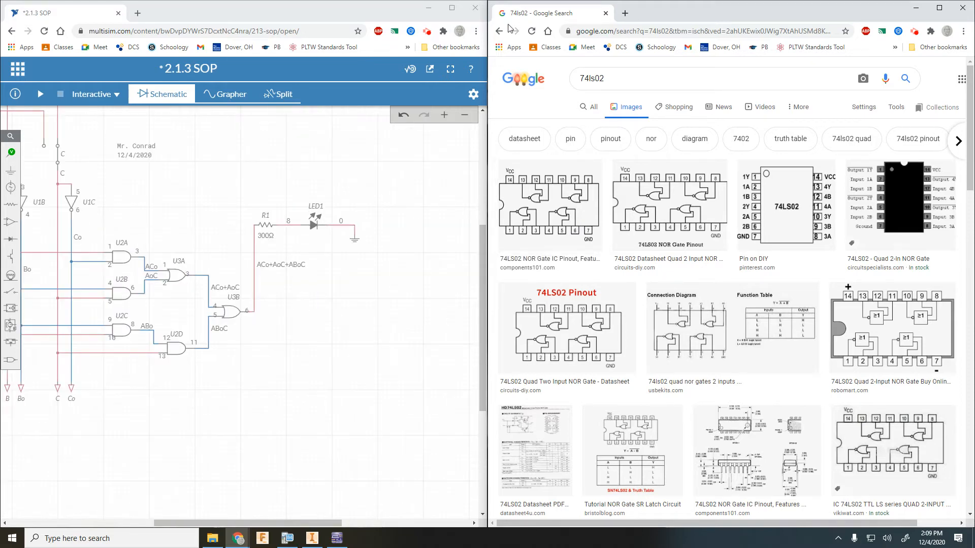
{"action": "left_click", "coordinate": [451, 8]}
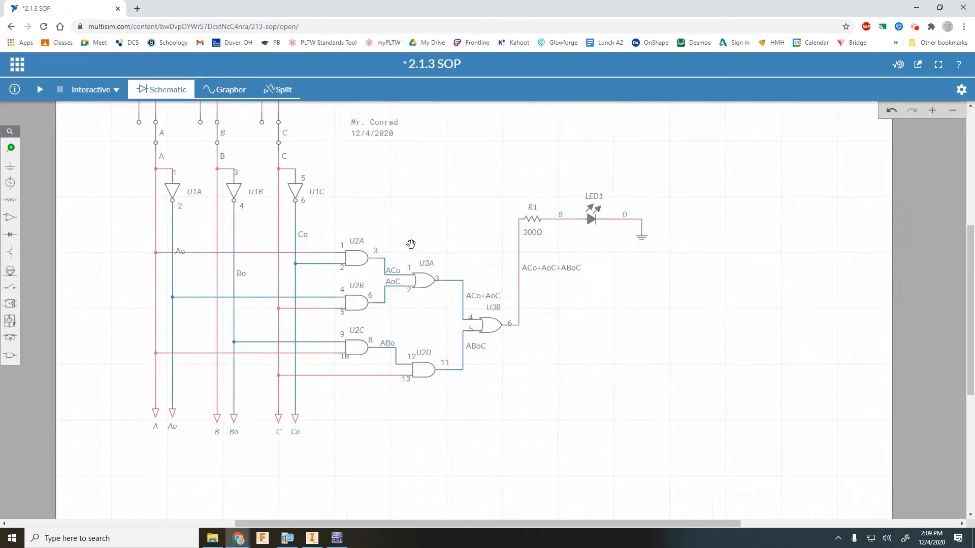
{"action": "scroll", "coordinate": [411, 244], "scroll_direction": "up", "scroll_amount": 2}
{"action": "left_click_drag", "start_coordinate": [479, 244], "coordinate": [557, 220]}
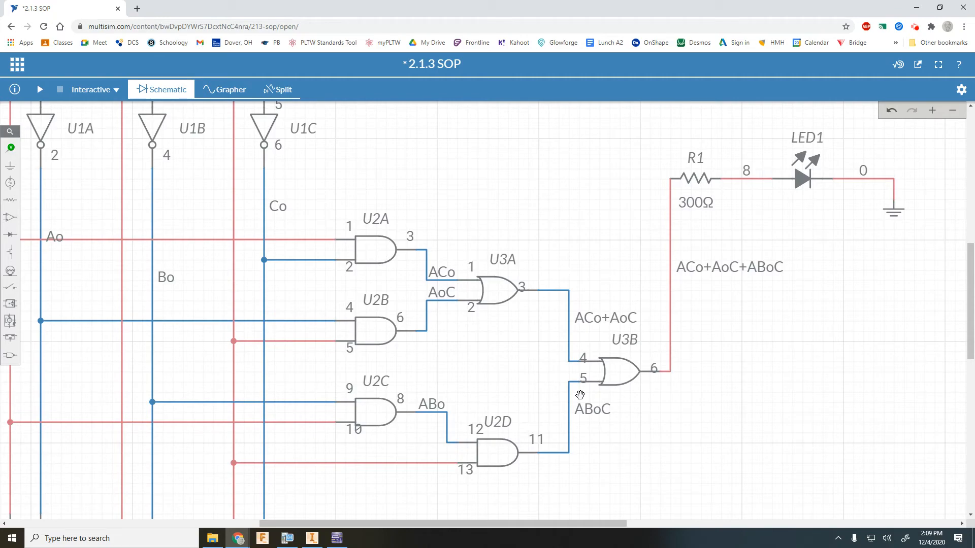
{"action": "scroll", "coordinate": [579, 394], "scroll_direction": "down", "scroll_amount": 1}
{"action": "scroll", "coordinate": [266, 330], "scroll_direction": "down", "scroll_amount": 2}
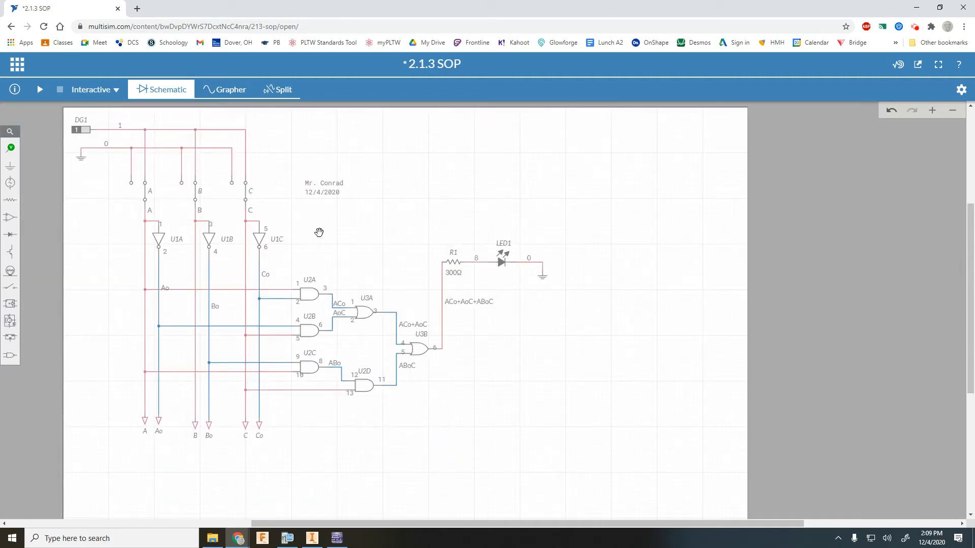
{"action": "scroll", "coordinate": [323, 247], "scroll_direction": "up", "scroll_amount": 1}
{"action": "scroll", "coordinate": [354, 248], "scroll_direction": "down", "scroll_amount": 1}
{"action": "left_click_drag", "start_coordinate": [369, 246], "coordinate": [394, 253]}
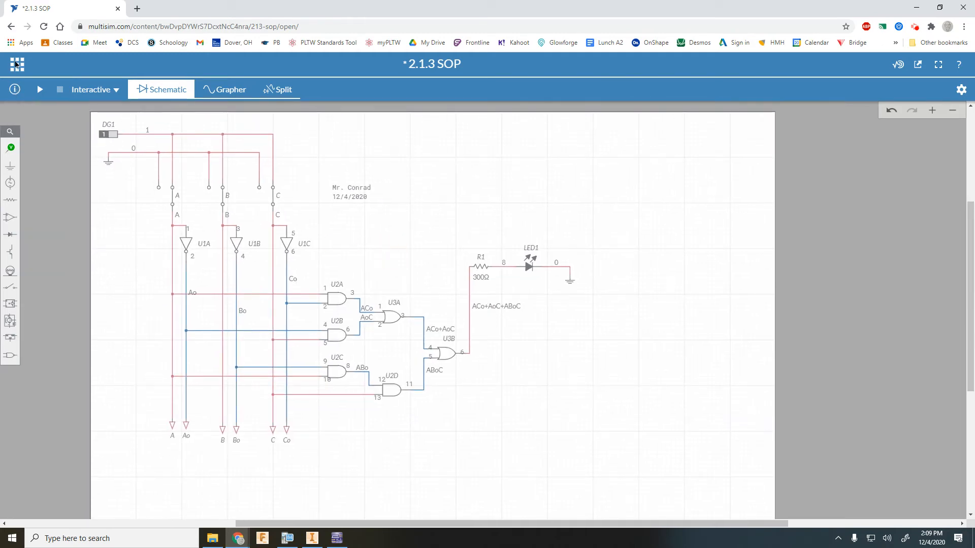
Try to export the 2.1.3 SOP design to NI Multisim 14 and close the Errors and Warnings list
{"action": "left_click", "coordinate": [16, 63]}
{"action": "left_click", "coordinate": [109, 213]}
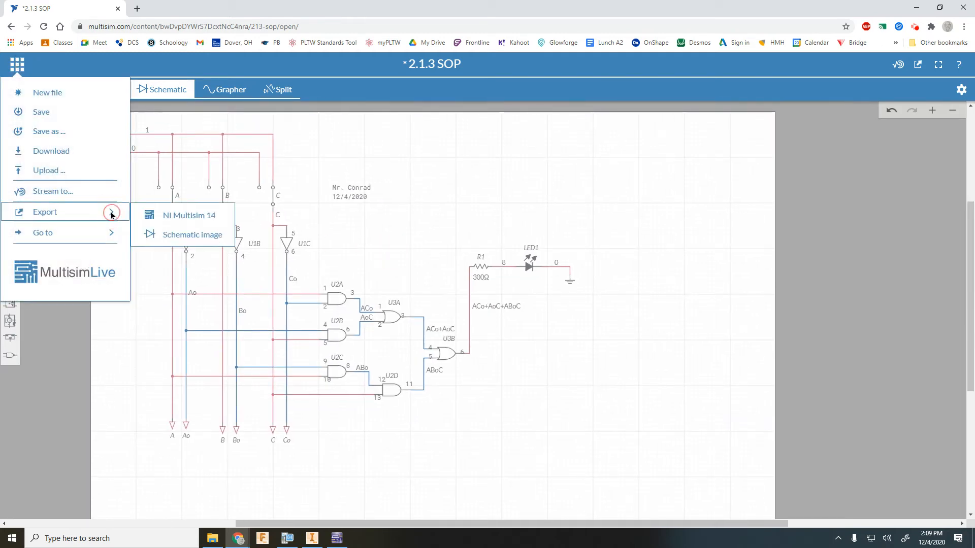
{"action": "left_click", "coordinate": [205, 214]}
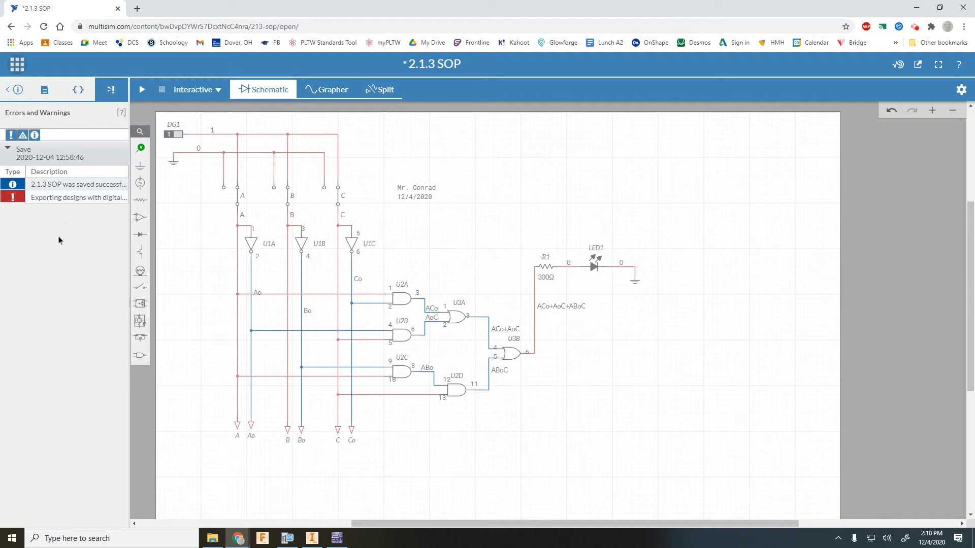
{"action": "left_click", "coordinate": [447, 200]}
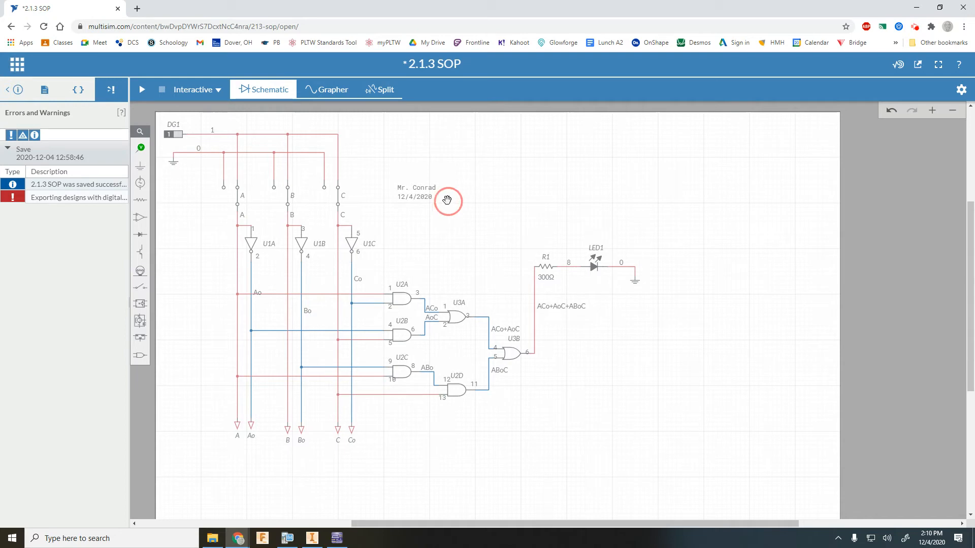
{"action": "left_click", "coordinate": [11, 90]}
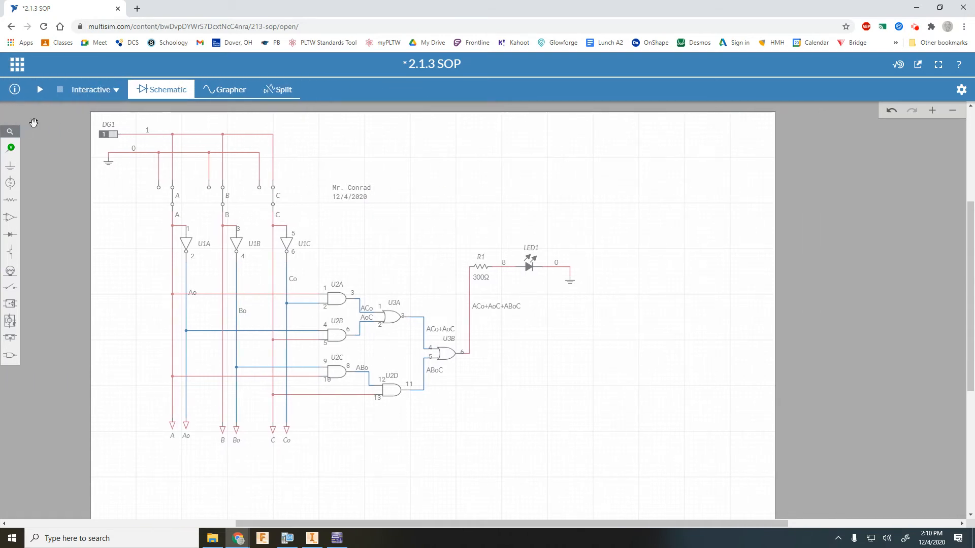
Export the 2.1.3 SOP circuit as a schematic image and open the downloaded PNG file
{"action": "scroll", "coordinate": [419, 234], "scroll_direction": "up", "scroll_amount": 1}
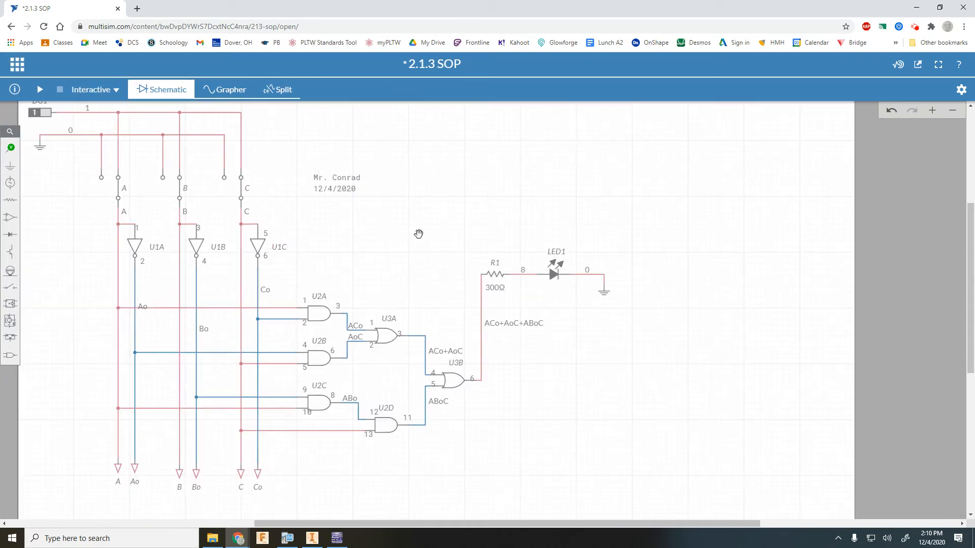
{"action": "scroll", "coordinate": [415, 235], "scroll_direction": "down", "scroll_amount": 1}
{"action": "left_click_drag", "start_coordinate": [421, 239], "coordinate": [439, 250]}
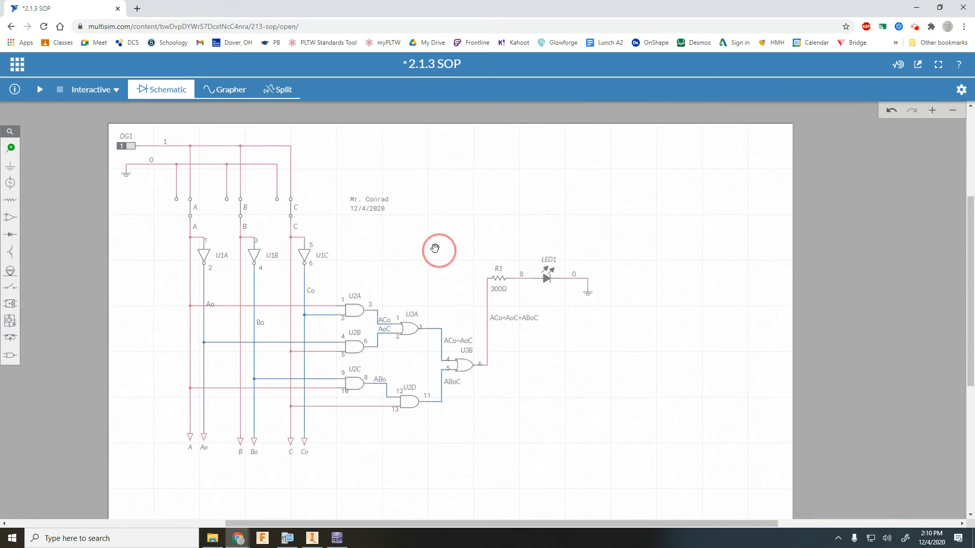
{"action": "left_click", "coordinate": [16, 64]}
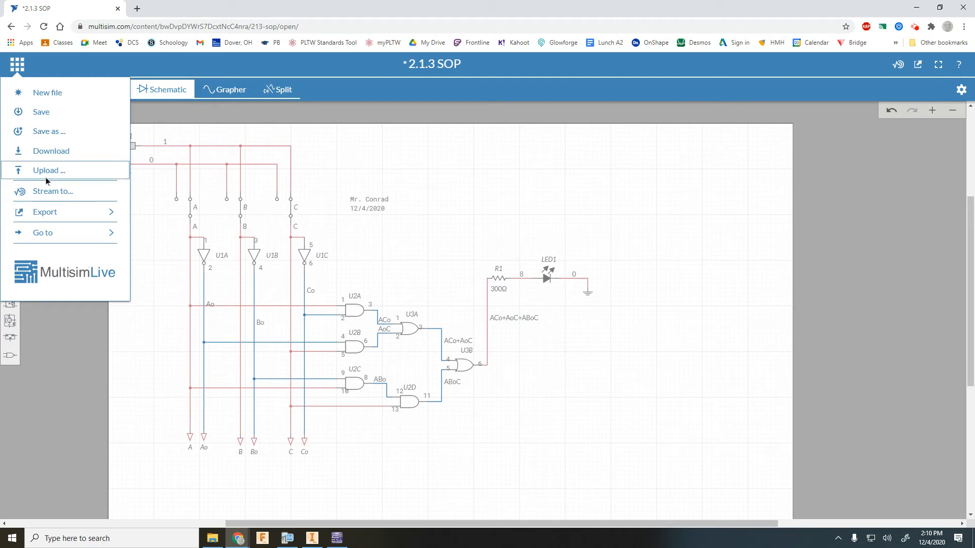
{"action": "mouse_move", "coordinate": [45, 213]}
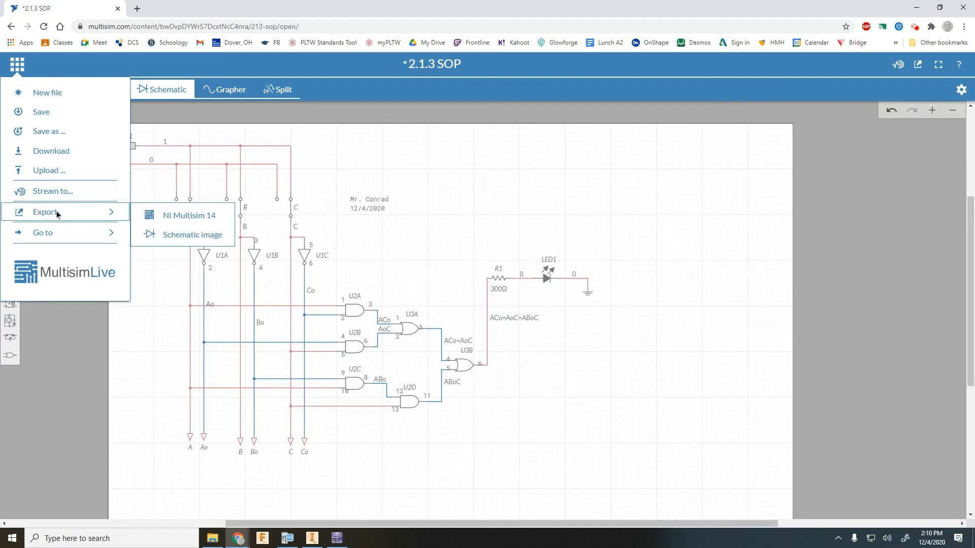
{"action": "left_click", "coordinate": [187, 235]}
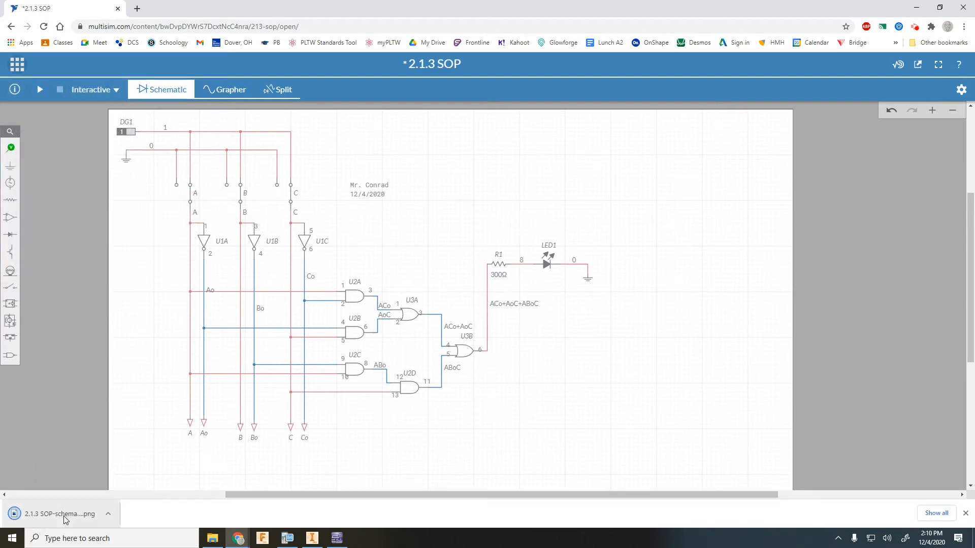
{"action": "left_click", "coordinate": [60, 513]}
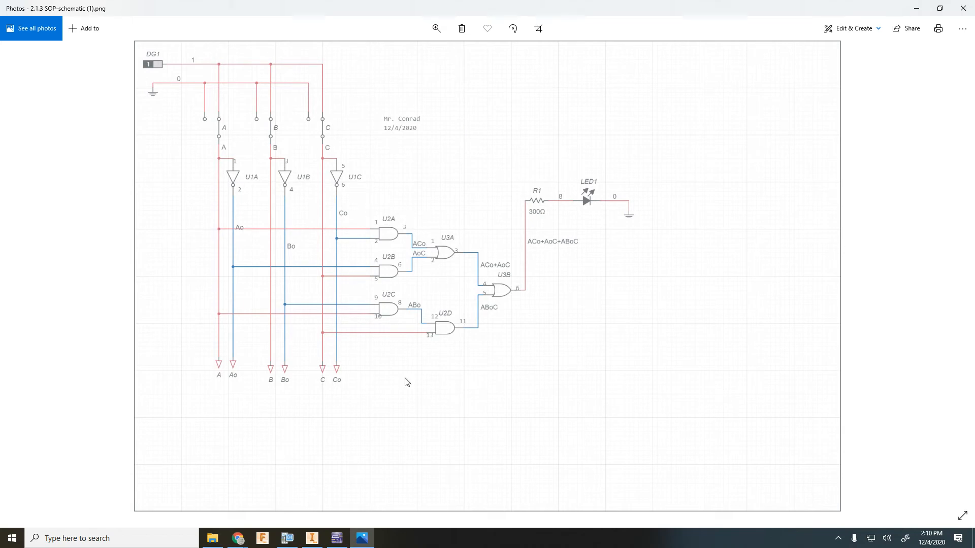
Switch from the exported image to the desktop Multisim design 2.1.5_F1, maximize its window and examine the SOP circuit
{"action": "left_click", "coordinate": [916, 9]}
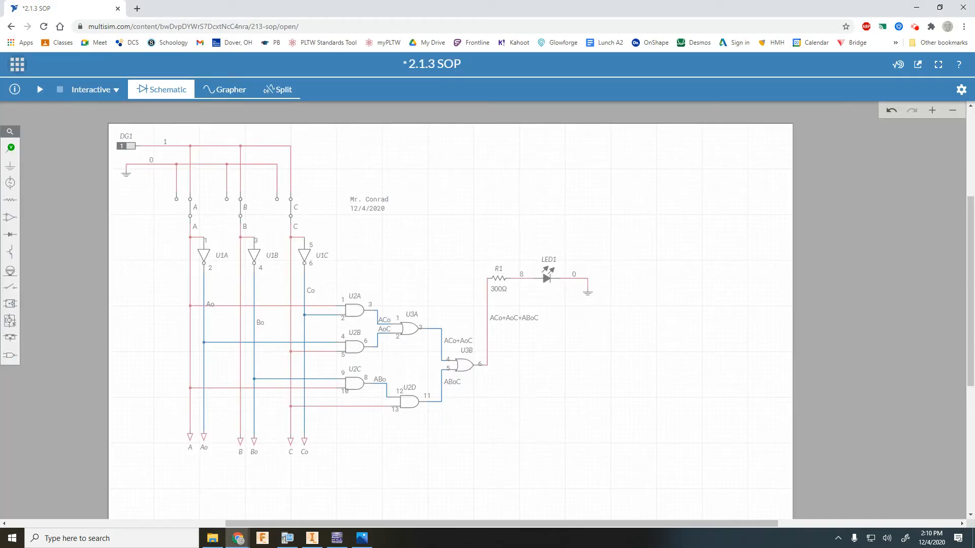
{"action": "left_click_drag", "start_coordinate": [974, 113], "coordinate": [455, 84]}
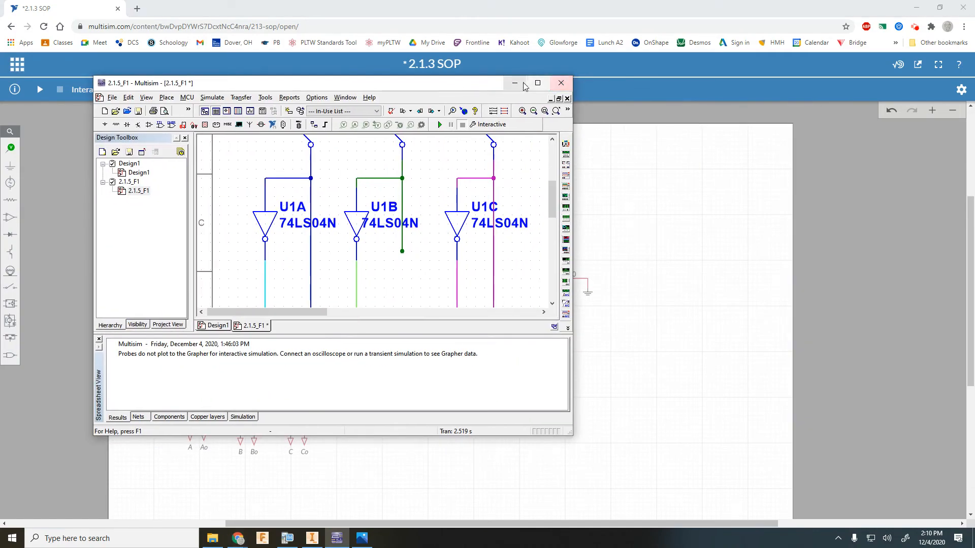
{"action": "left_click", "coordinate": [538, 84]}
{"action": "scroll", "coordinate": [533, 215], "scroll_direction": "down", "scroll_amount": 3}
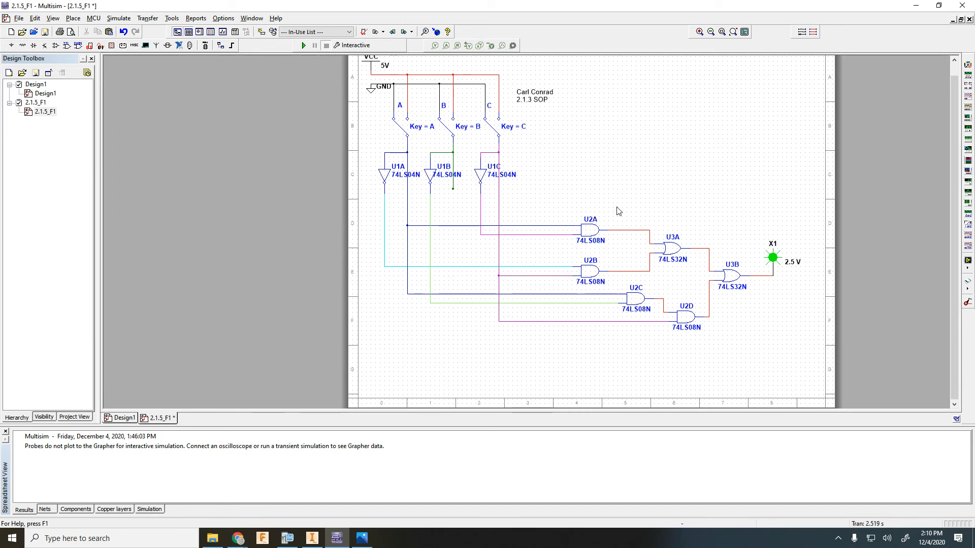
{"action": "scroll", "coordinate": [616, 210], "scroll_direction": "up", "scroll_amount": 1}
{"action": "scroll", "coordinate": [634, 211], "scroll_direction": "down", "scroll_amount": 1}
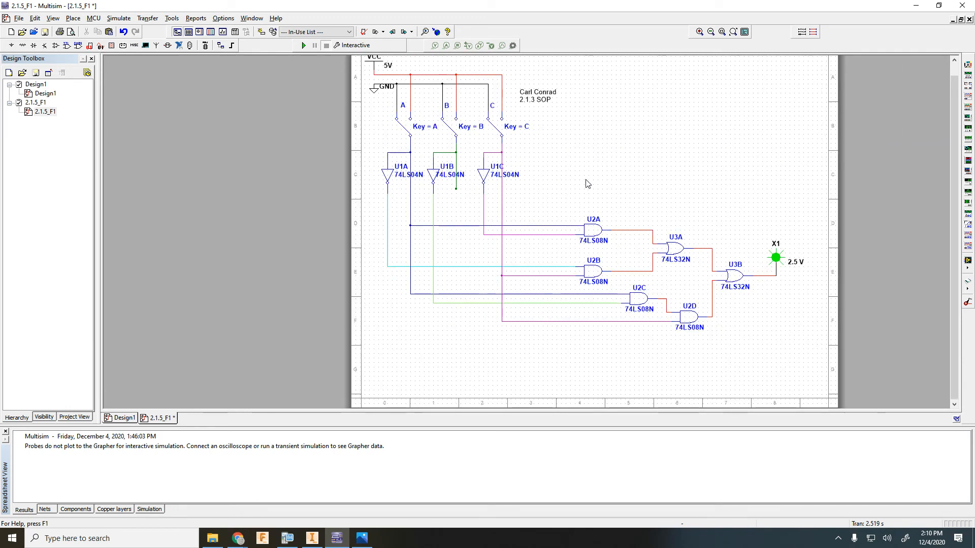
{"action": "left_click_drag", "start_coordinate": [568, 190], "coordinate": [548, 163]}
{"action": "scroll", "coordinate": [561, 241], "scroll_direction": "up", "scroll_amount": 2}
{"action": "scroll", "coordinate": [587, 210], "scroll_direction": "down", "scroll_amount": 1}
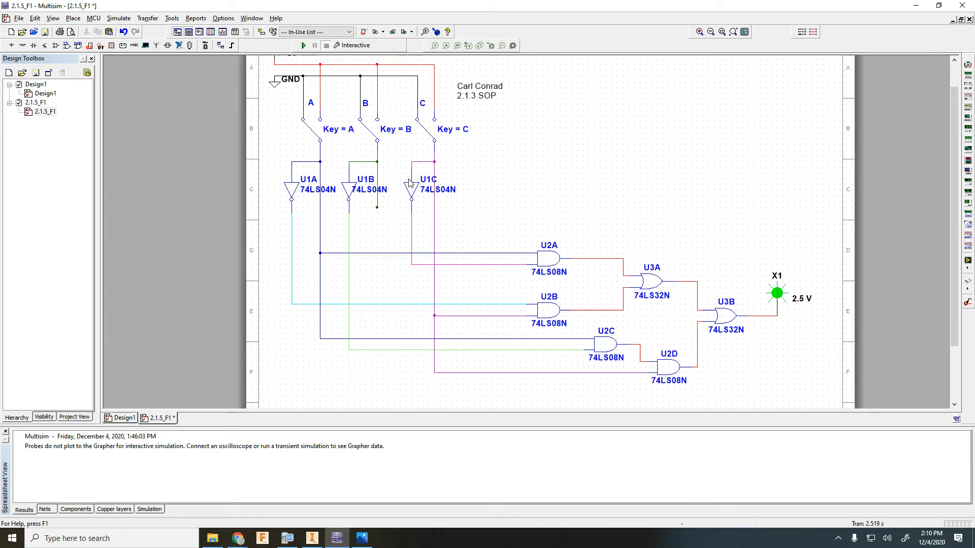
{"action": "scroll", "coordinate": [569, 275], "scroll_direction": "up", "scroll_amount": 2}
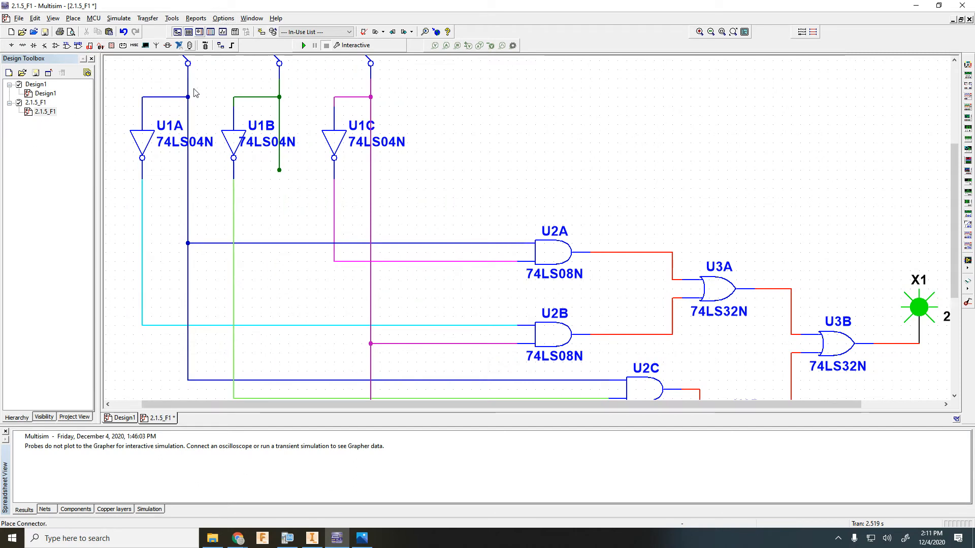
Open the sheet properties and review the workspace's sheet size options and custom dimensions
{"action": "left_click", "coordinate": [220, 19]}
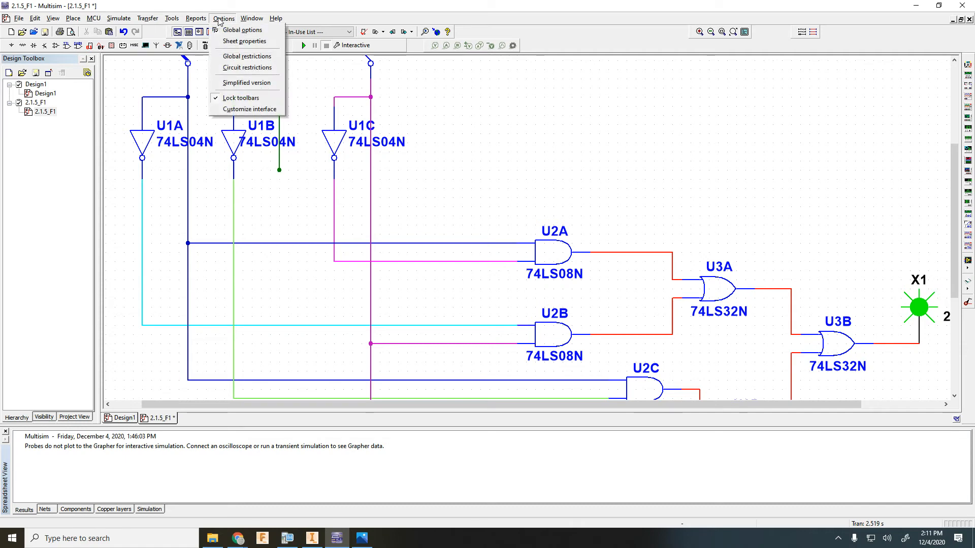
{"action": "left_click", "coordinate": [231, 41]}
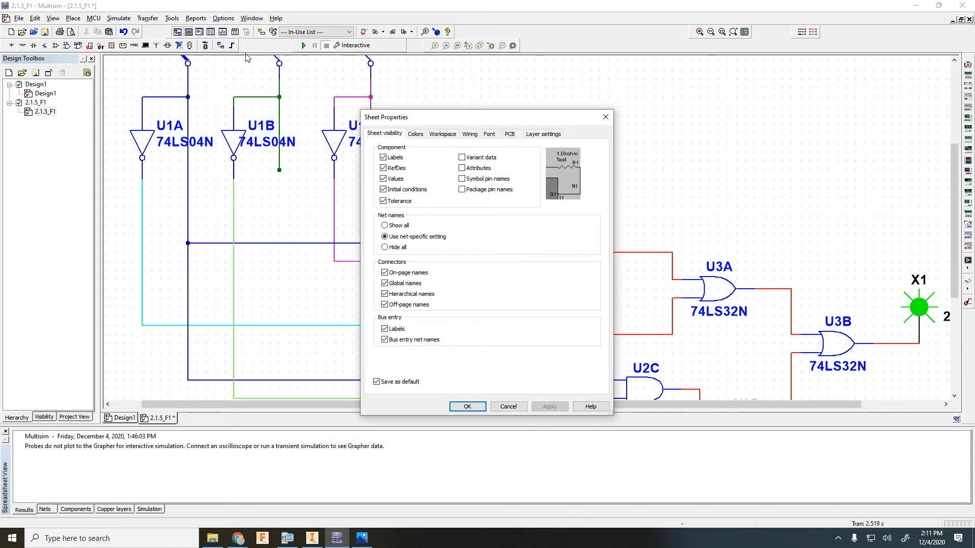
{"action": "left_click", "coordinate": [443, 134]}
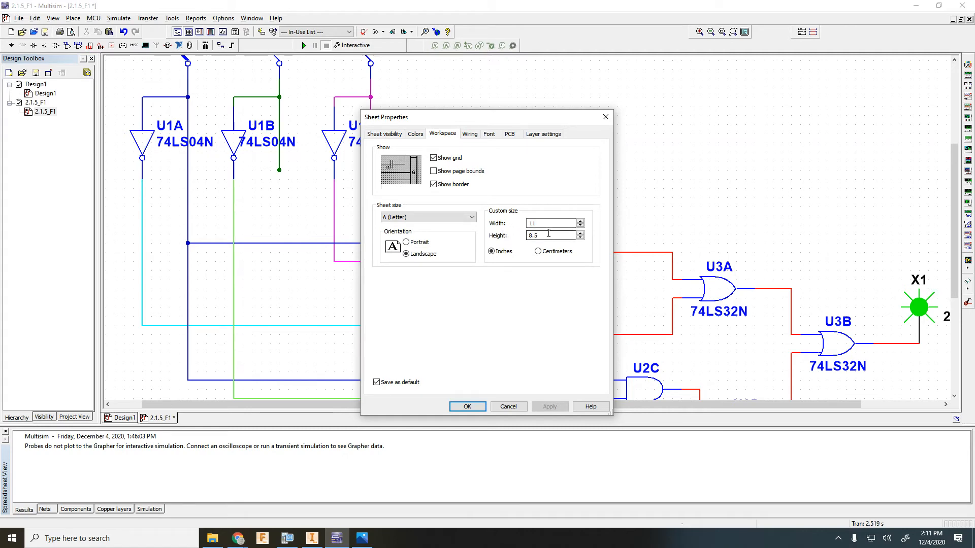
{"action": "left_click", "coordinate": [558, 222]}
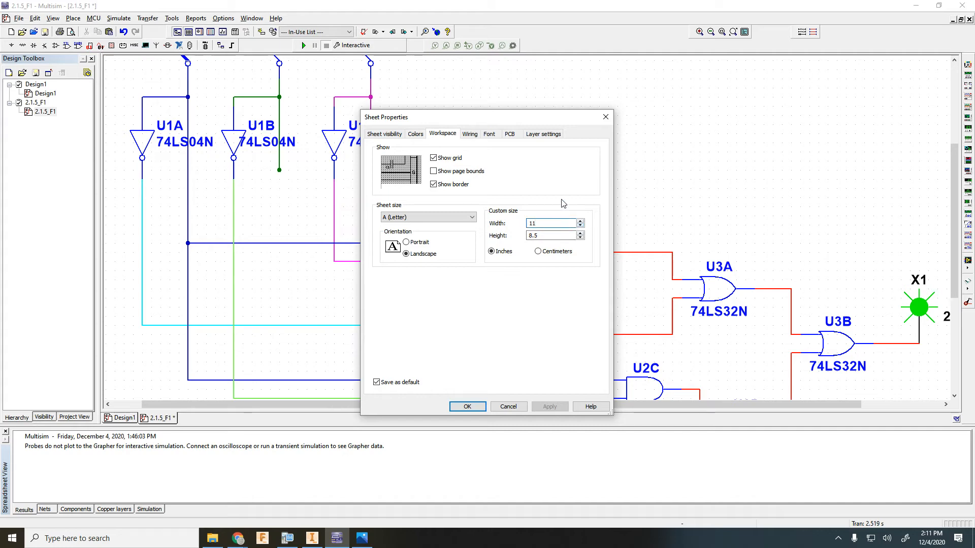
{"action": "left_click", "coordinate": [401, 217]}
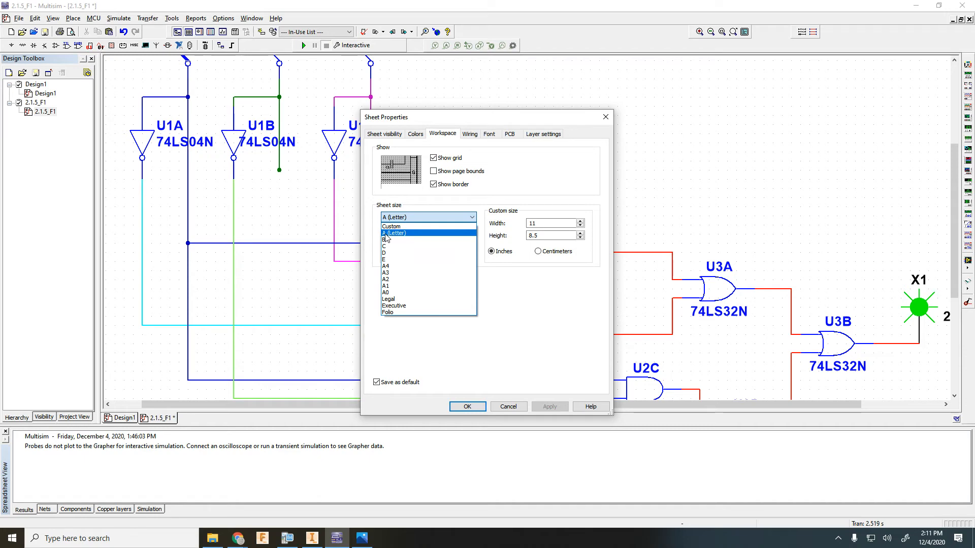
{"action": "left_click", "coordinate": [508, 407]}
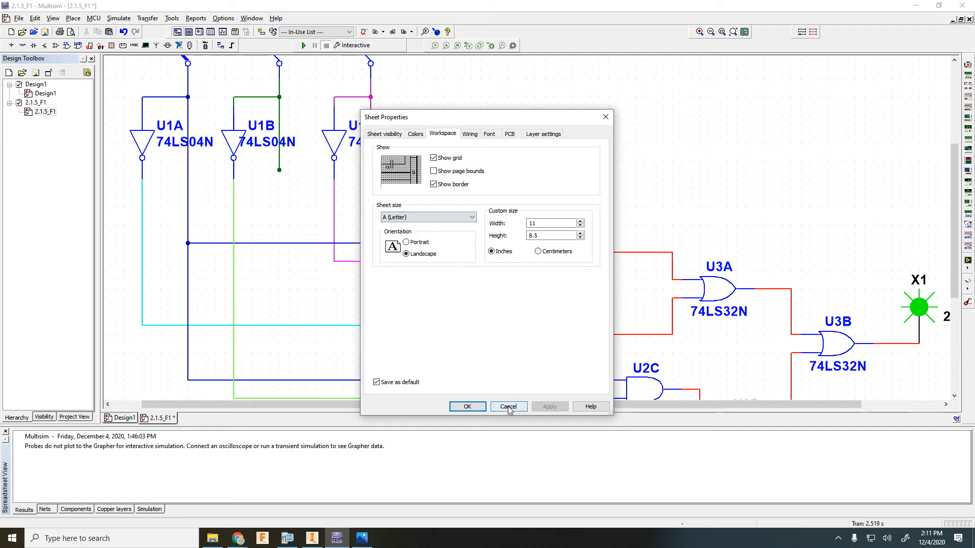
Turn on package pin names in the sheet visibility settings and apply the change to the schematic
{"action": "left_click", "coordinate": [383, 134]}
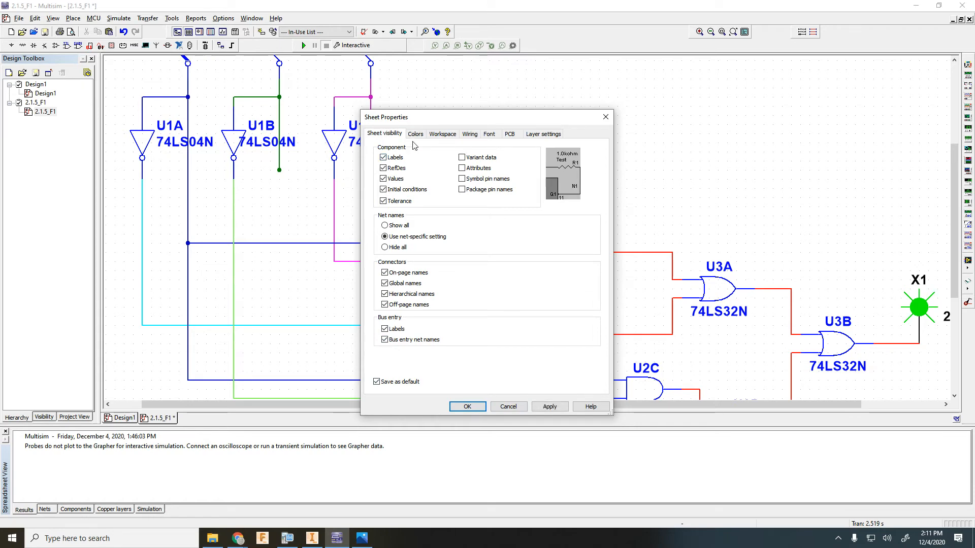
{"action": "left_click", "coordinate": [461, 191]}
{"action": "left_click", "coordinate": [464, 192]}
{"action": "left_click", "coordinate": [549, 407]}
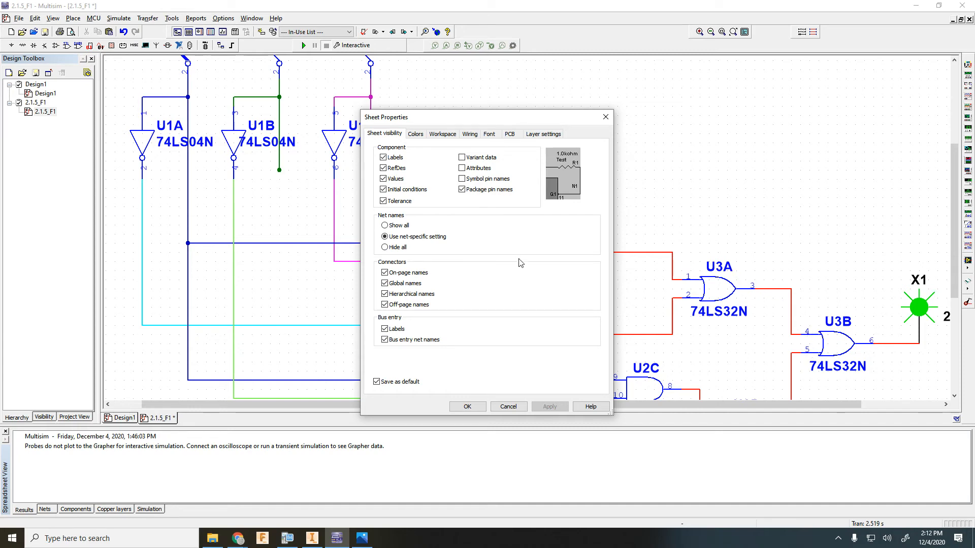
Turn on symbol pin names for the components and apply the change to the schematic
{"action": "left_click", "coordinate": [461, 180]}
{"action": "left_click", "coordinate": [550, 408]}
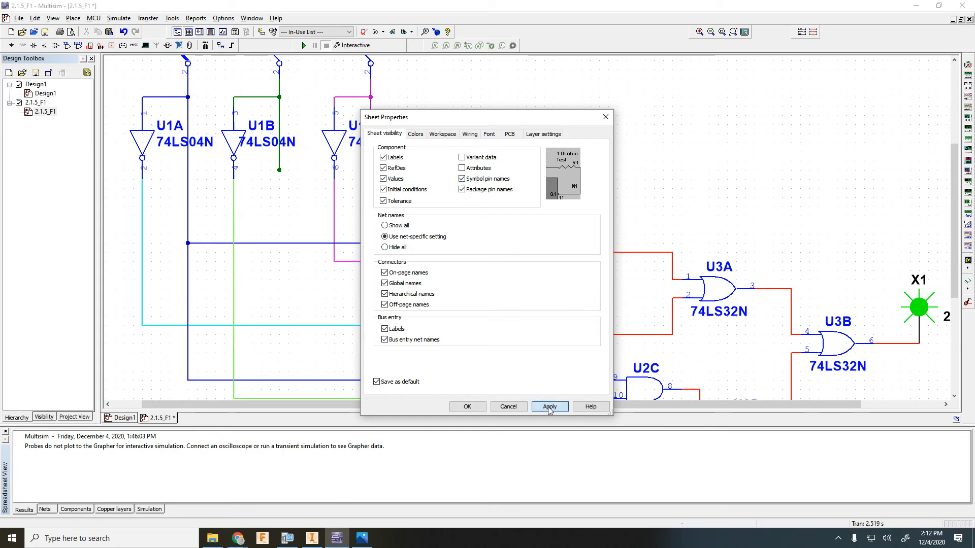
{"action": "left_click", "coordinate": [549, 407]}
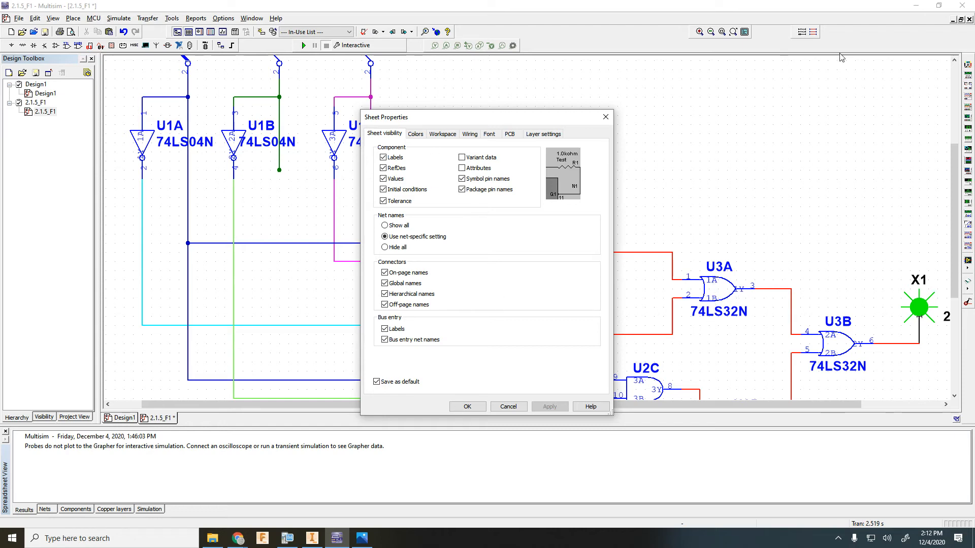
Search Google Images for the 74ls32 chip pinout, then close the search and return to the schematic
{"action": "left_click", "coordinate": [340, 543]}
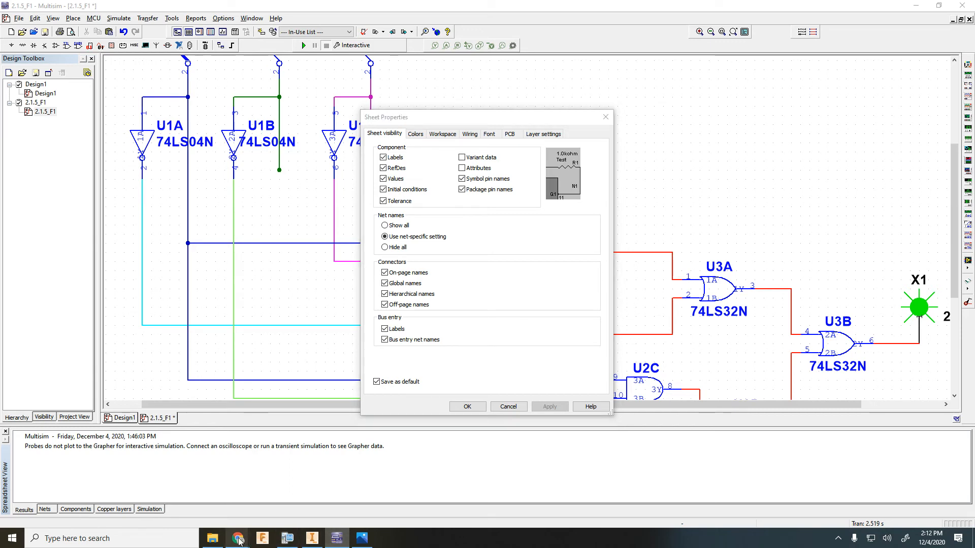
{"action": "mouse_move", "coordinate": [238, 539]}
{"action": "left_click", "coordinate": [357, 495]}
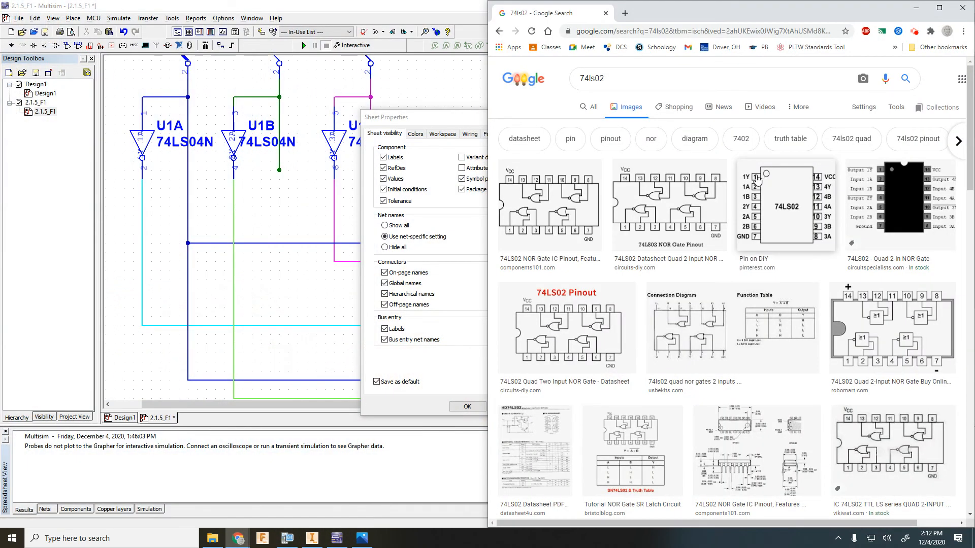
{"action": "left_click_drag", "start_coordinate": [604, 78], "coordinate": [596, 78]}
{"action": "type", "text": "32"}
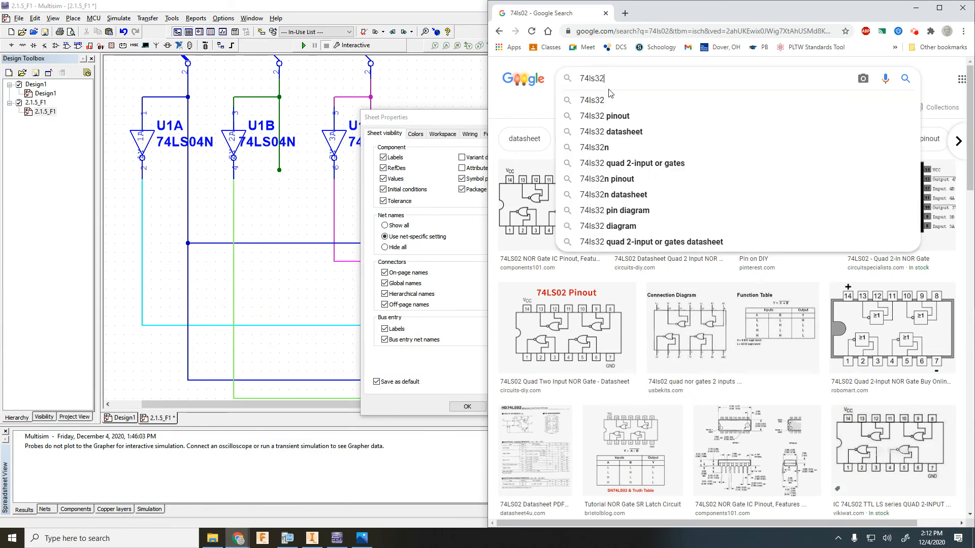
{"action": "key", "text": "Return"}
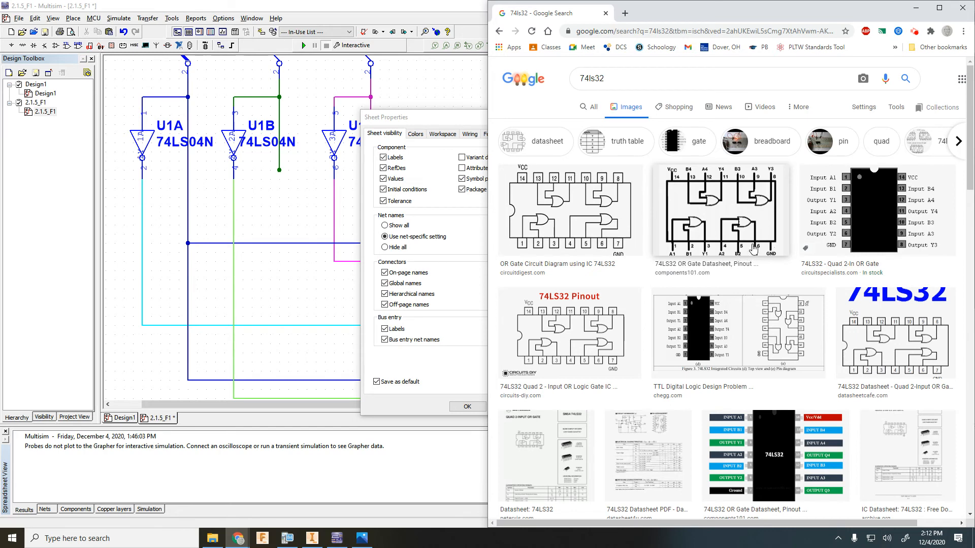
{"action": "left_click", "coordinate": [604, 14]}
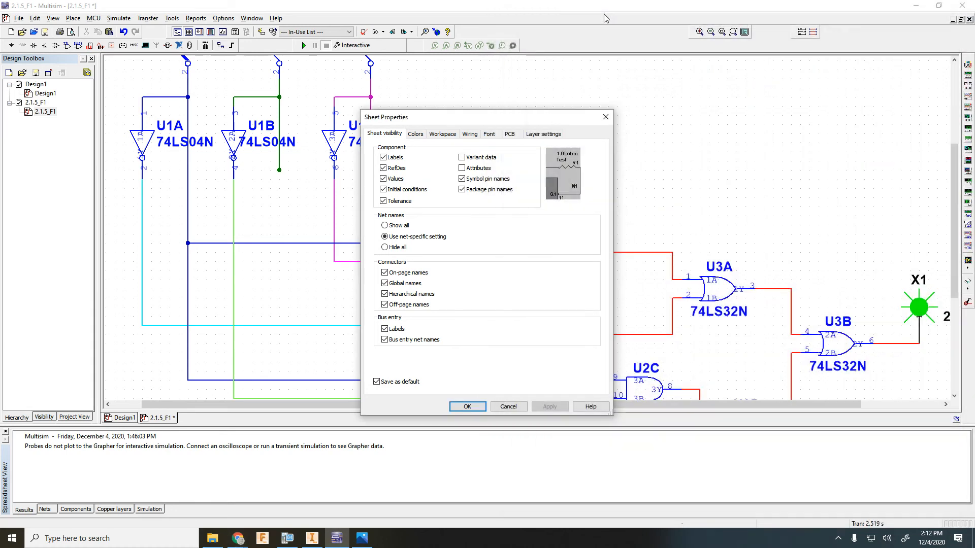
Turn off symbol pin names while keeping package pin names shown, apply, and accept the sheet properties
{"action": "left_click", "coordinate": [462, 180]}
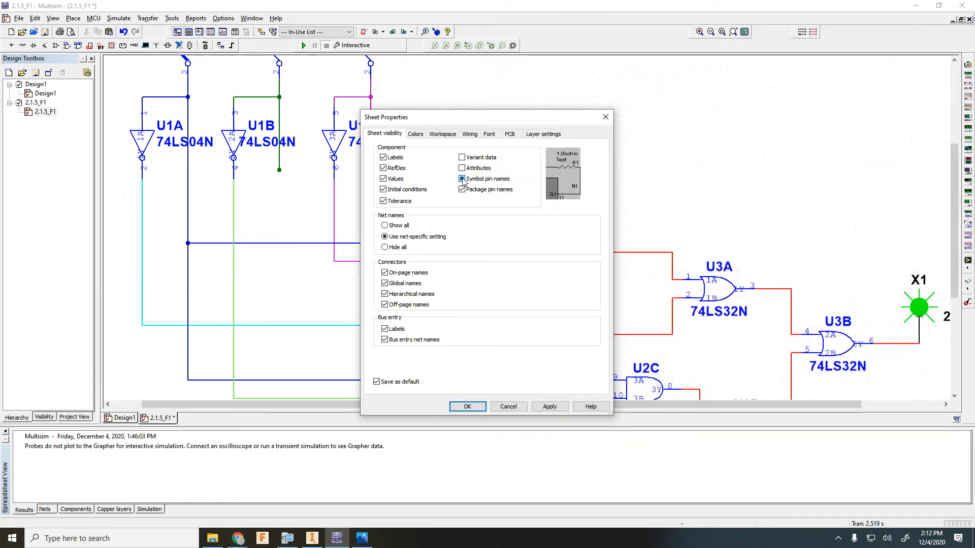
{"action": "left_click", "coordinate": [462, 179]}
{"action": "left_click", "coordinate": [549, 407]}
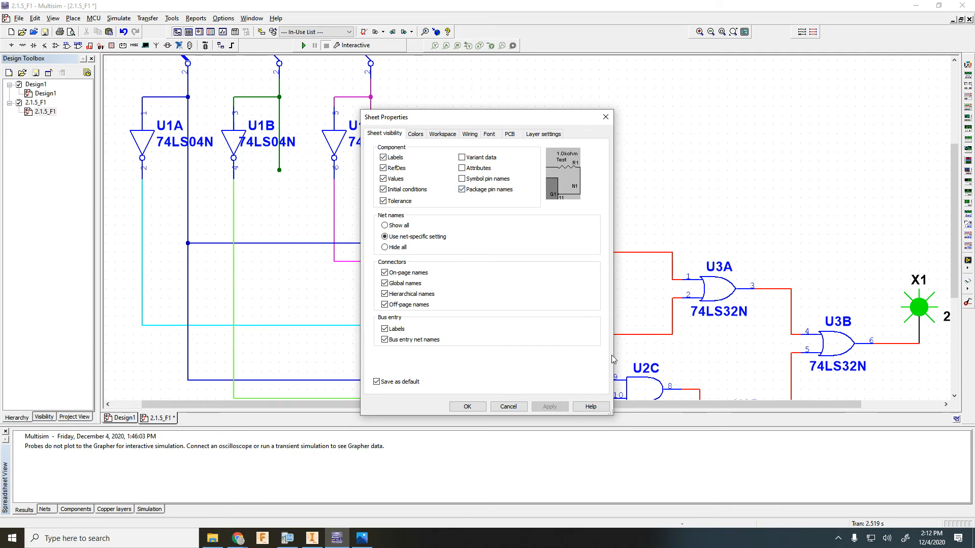
{"action": "left_click", "coordinate": [467, 407]}
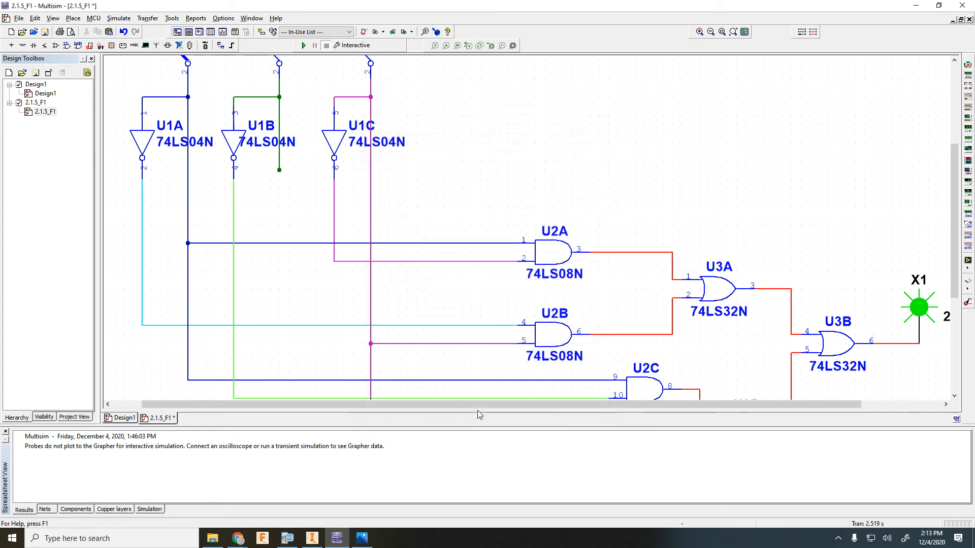
{"action": "scroll", "coordinate": [577, 252], "scroll_direction": "down", "scroll_amount": 1}
{"action": "scroll", "coordinate": [577, 252], "scroll_direction": "down", "scroll_amount": 2}
{"action": "scroll", "coordinate": [548, 216], "scroll_direction": "up", "scroll_amount": 1}
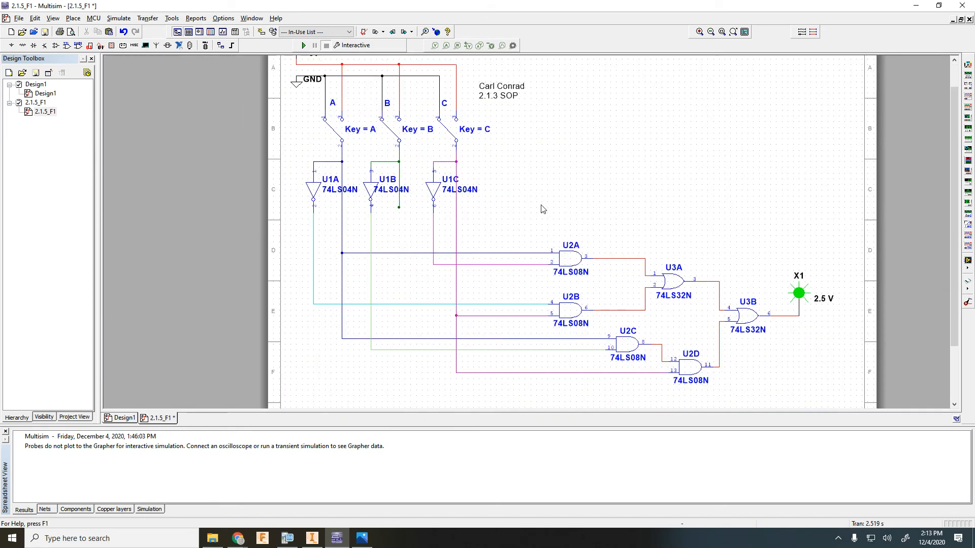
{"action": "scroll", "coordinate": [546, 212], "scroll_direction": "down", "scroll_amount": 1}
Check which file types are offered for saving the 2.1.5_F1 design, and cancel the save
{"action": "left_click", "coordinate": [18, 18]}
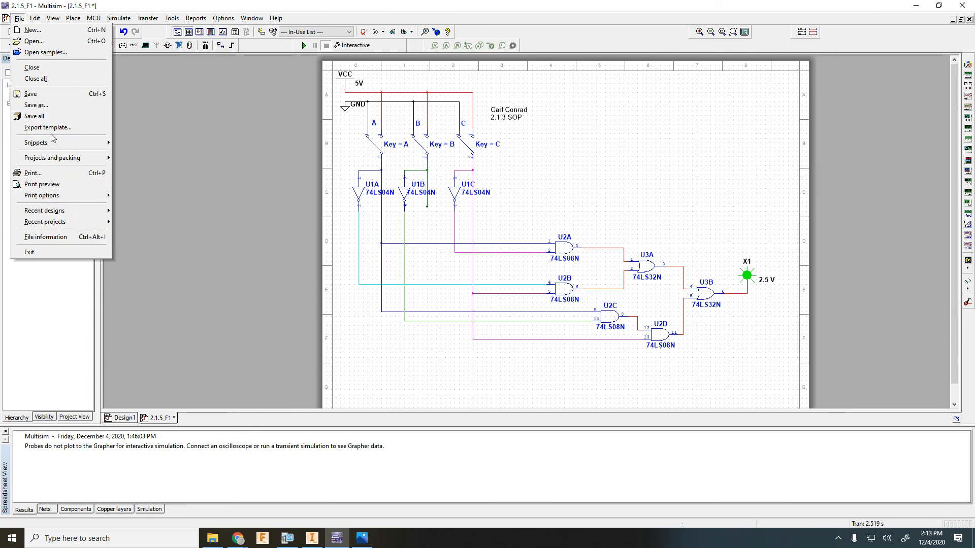
{"action": "left_click", "coordinate": [37, 105]}
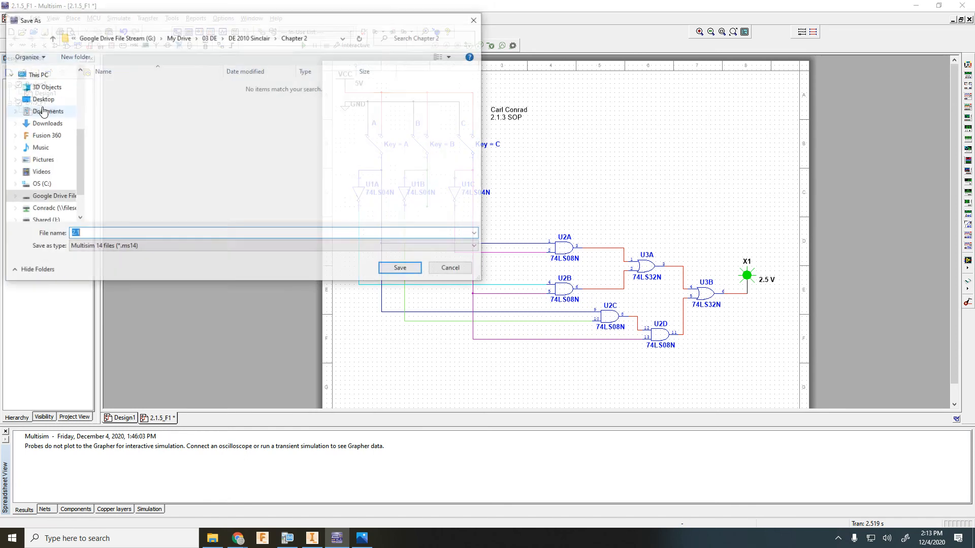
{"action": "left_click", "coordinate": [129, 247]}
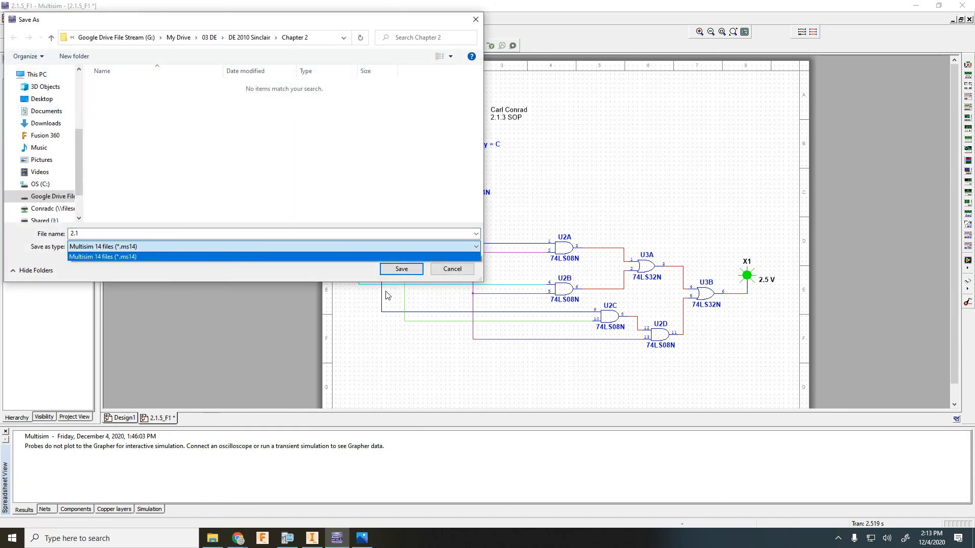
{"action": "left_click", "coordinate": [452, 277]}
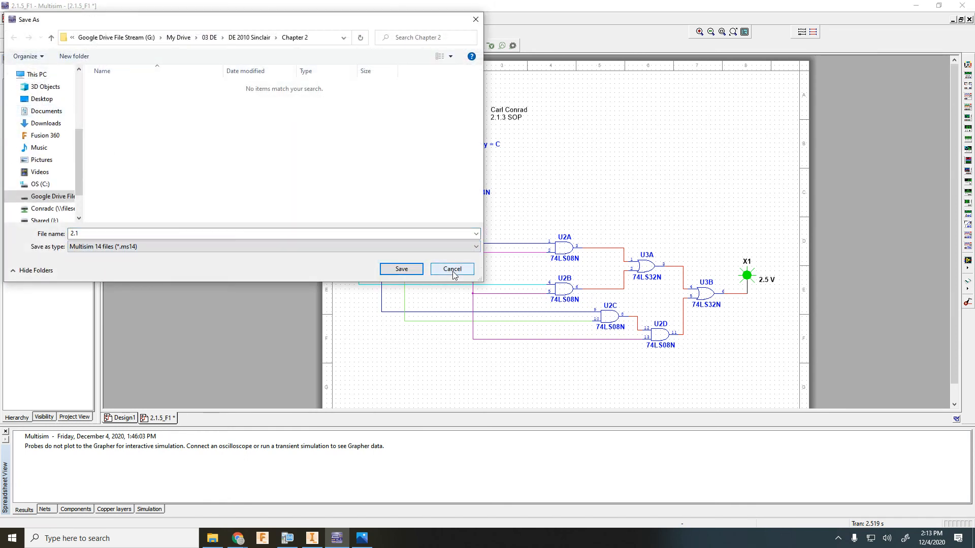
{"action": "left_click", "coordinate": [477, 22]}
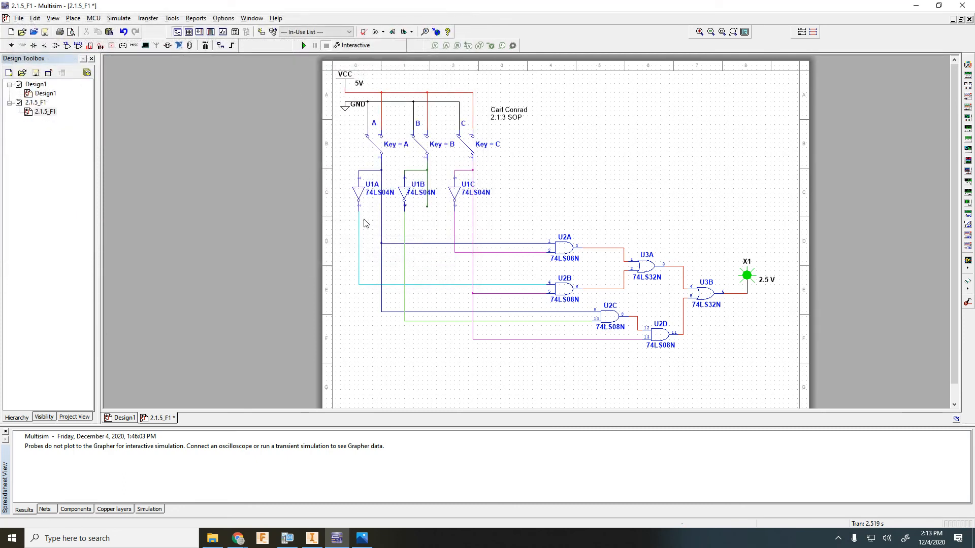
Set the print sheet setup to colour output by disabling black/white, choose Fit to page zoom, and store these settings as default
{"action": "left_click", "coordinate": [18, 18]}
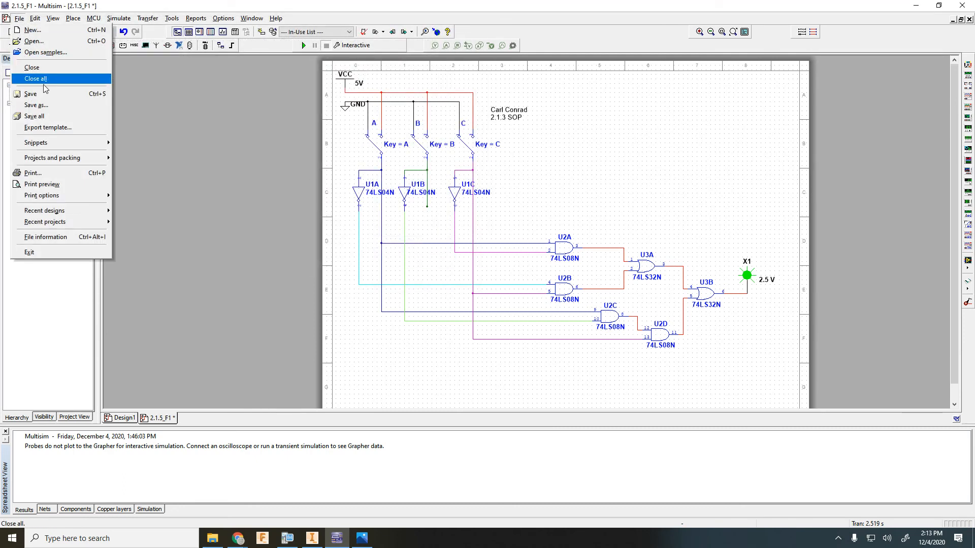
{"action": "mouse_move", "coordinate": [112, 198]}
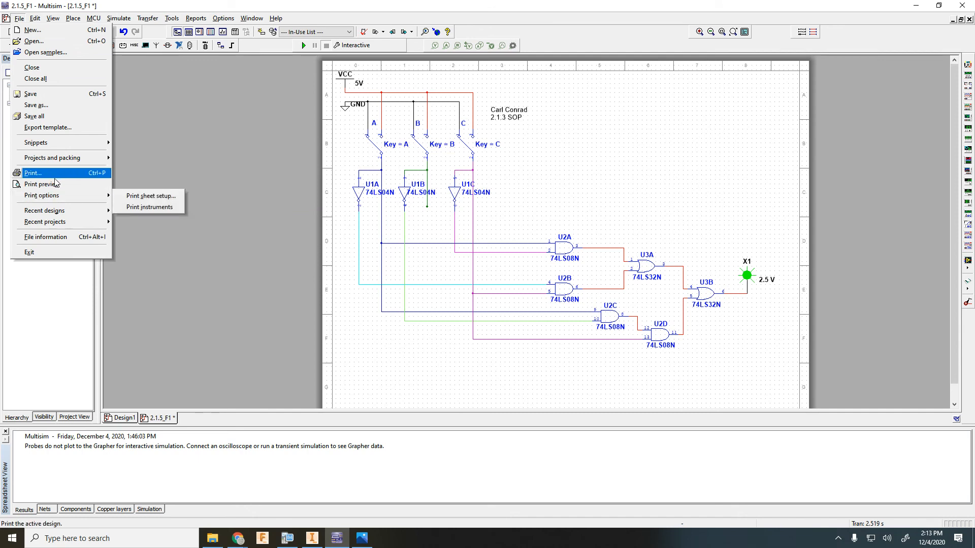
{"action": "left_click", "coordinate": [147, 196]}
{"action": "left_click_drag", "start_coordinate": [531, 168], "coordinate": [255, 147]}
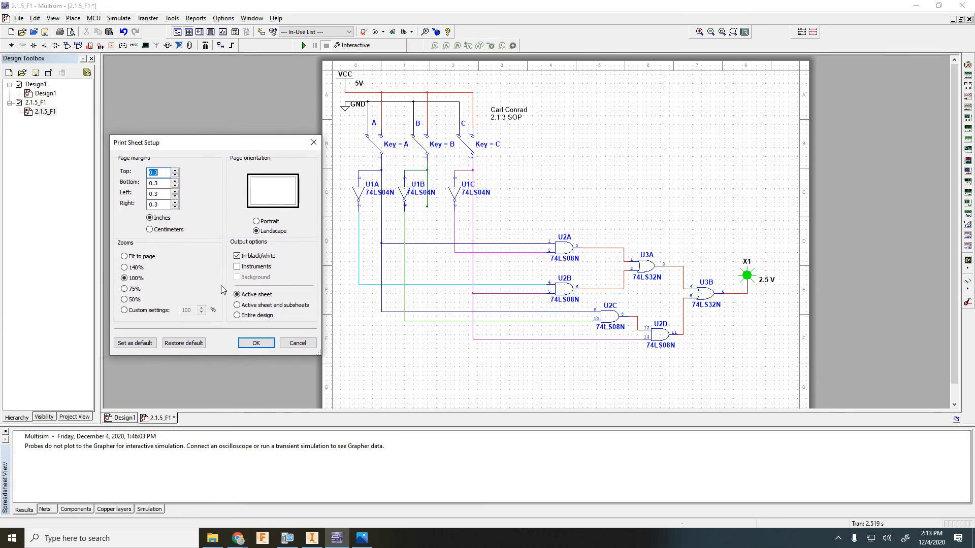
{"action": "left_click", "coordinate": [241, 260]}
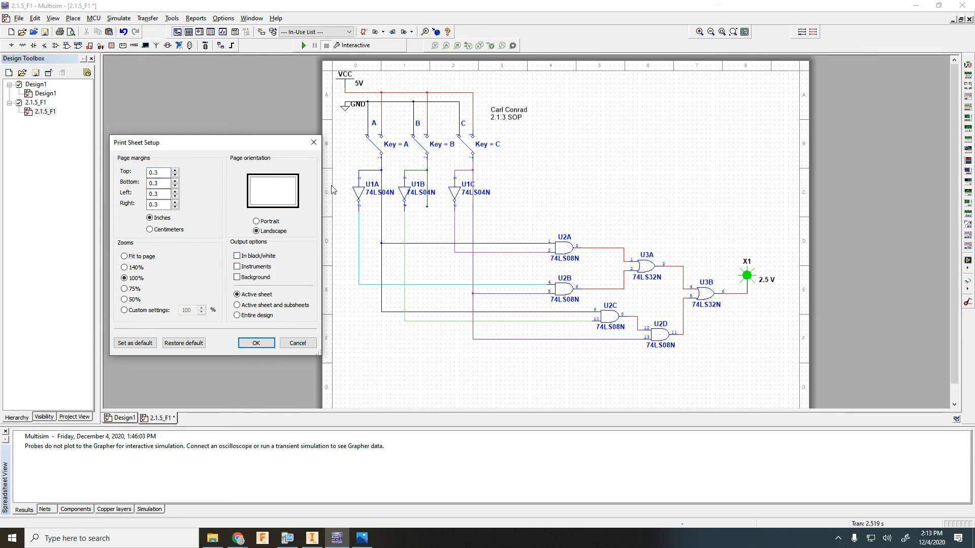
{"action": "left_click", "coordinate": [125, 257]}
{"action": "left_click", "coordinate": [140, 345]}
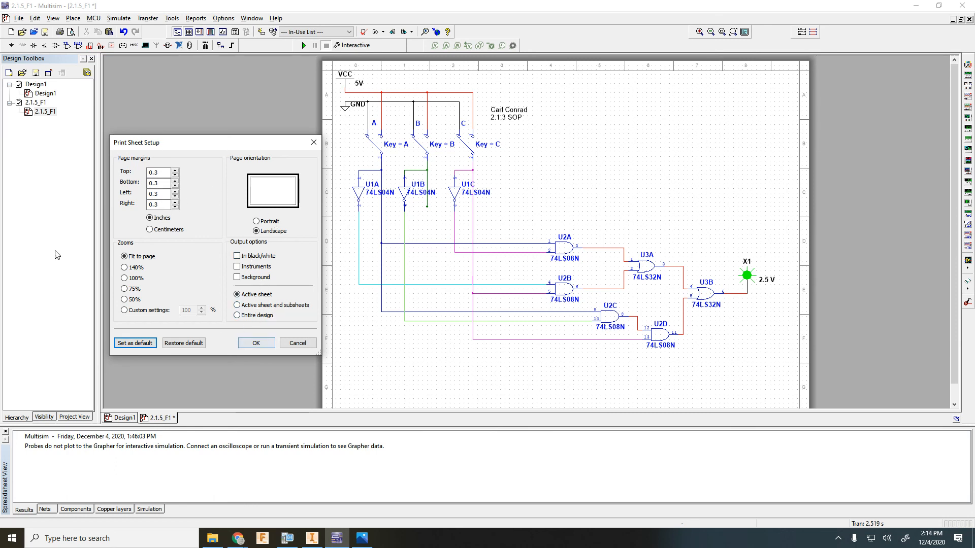
Accept the print sheet setup for the 2.1.5_F1 design
{"action": "left_click", "coordinate": [263, 345]}
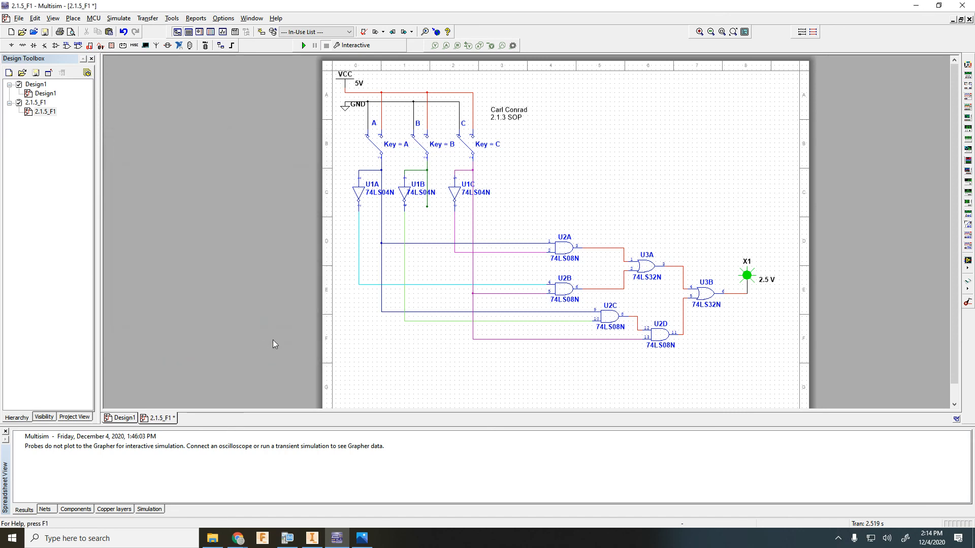
Select Microsoft Print to PDF as the printer for the 2.1.5_F1 schematic, and close the print setup without printing
{"action": "scroll", "coordinate": [602, 249], "scroll_direction": "up", "scroll_amount": 1}
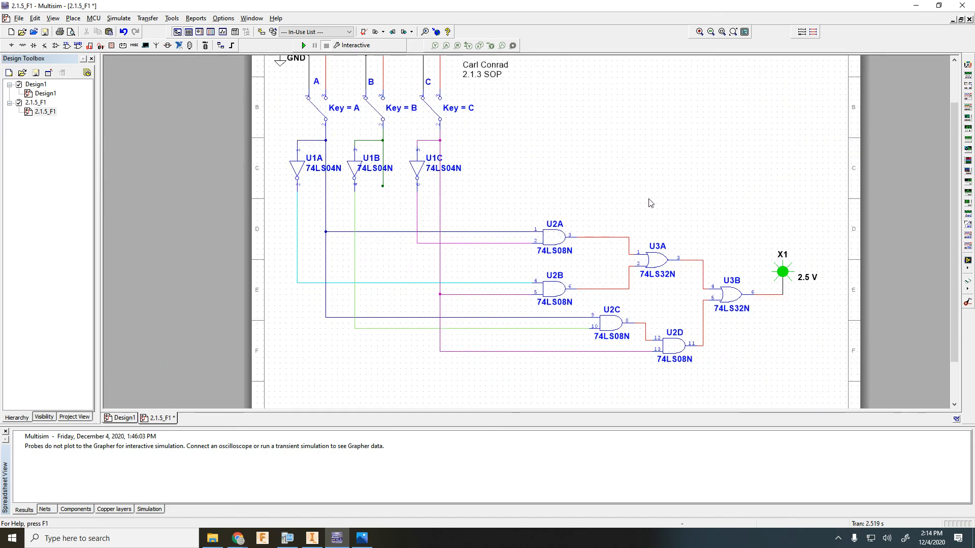
{"action": "left_click", "coordinate": [19, 18]}
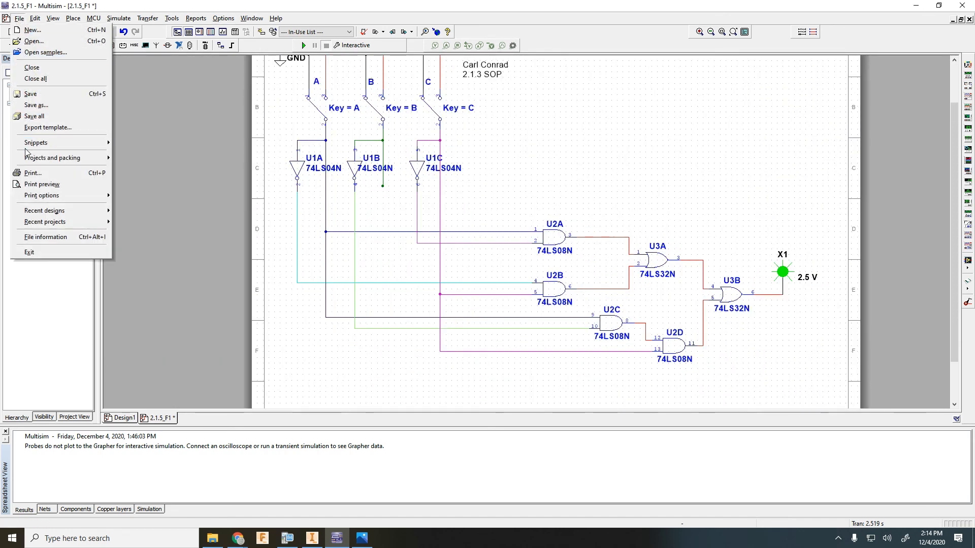
{"action": "left_click", "coordinate": [44, 175]}
{"action": "left_click", "coordinate": [503, 214]}
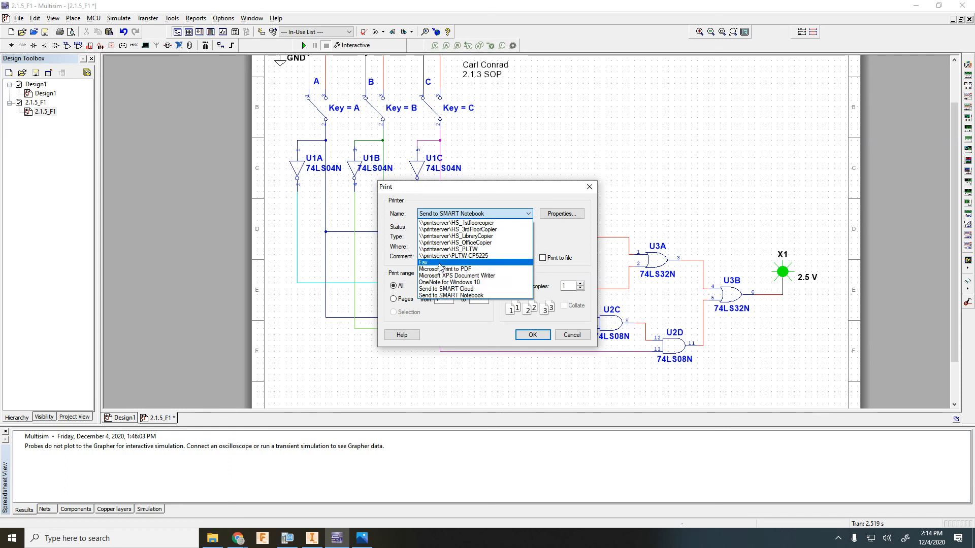
{"action": "left_click", "coordinate": [464, 269]}
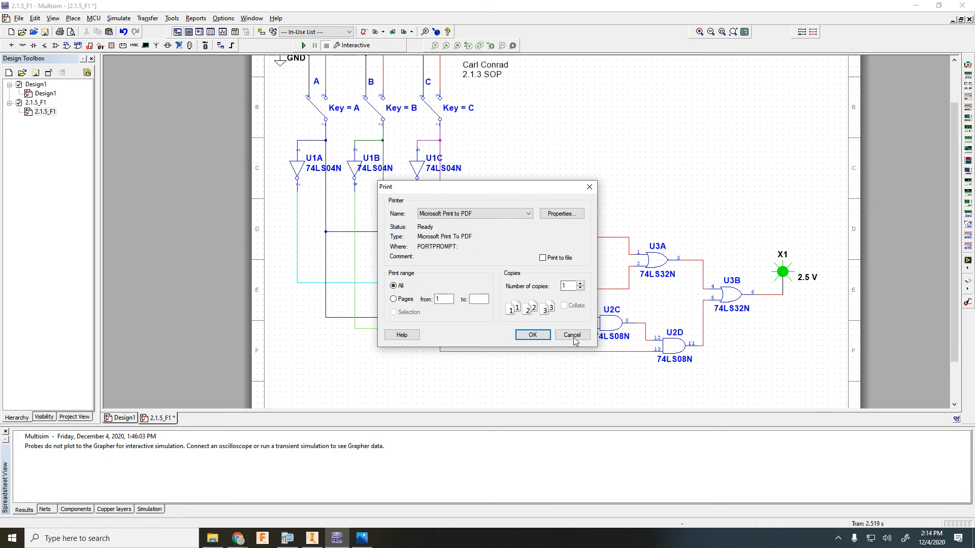
{"action": "left_click", "coordinate": [589, 186]}
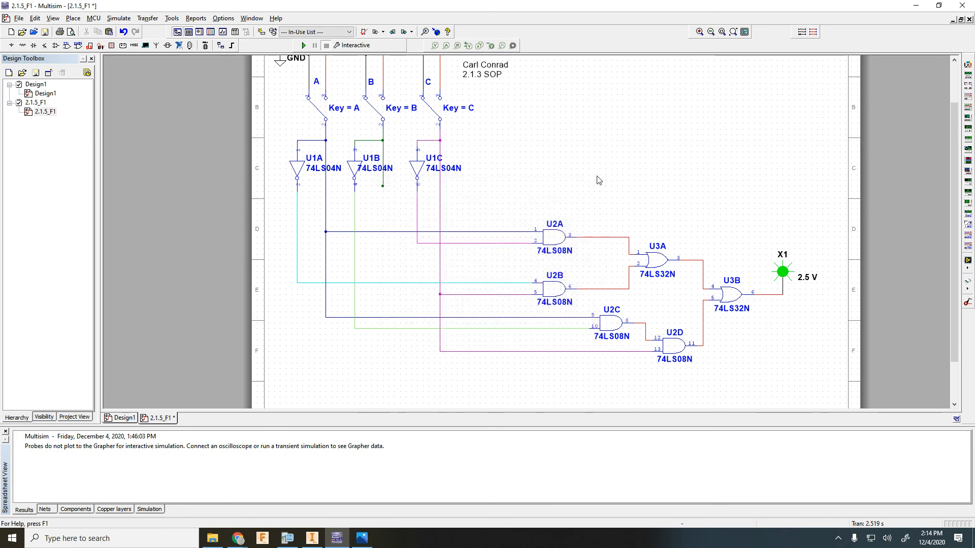
{"action": "scroll", "coordinate": [584, 180], "scroll_direction": "down", "scroll_amount": 3}
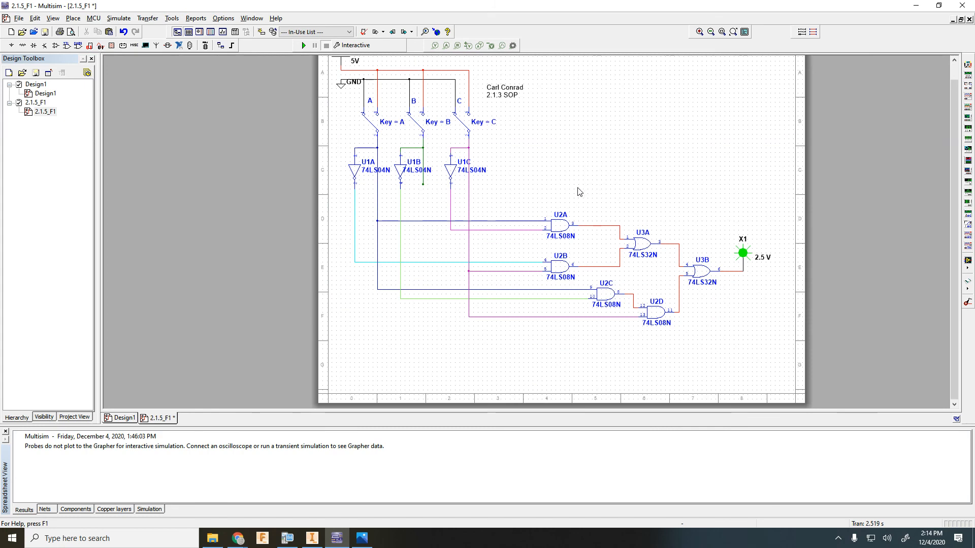
{"action": "scroll", "coordinate": [236, 379], "scroll_direction": "up", "scroll_amount": 3}
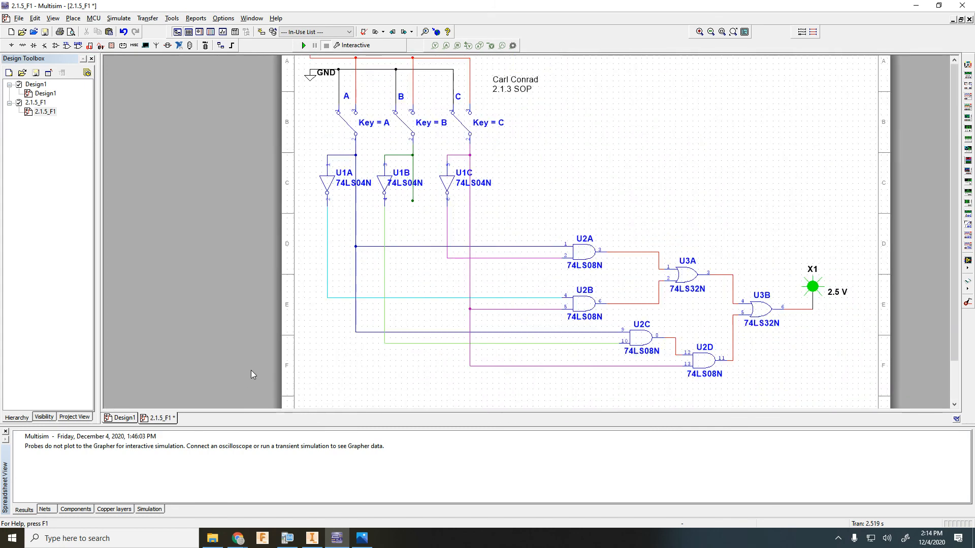
{"action": "scroll", "coordinate": [251, 374], "scroll_direction": "down", "scroll_amount": 1}
{"action": "left_click", "coordinate": [12, 538]}
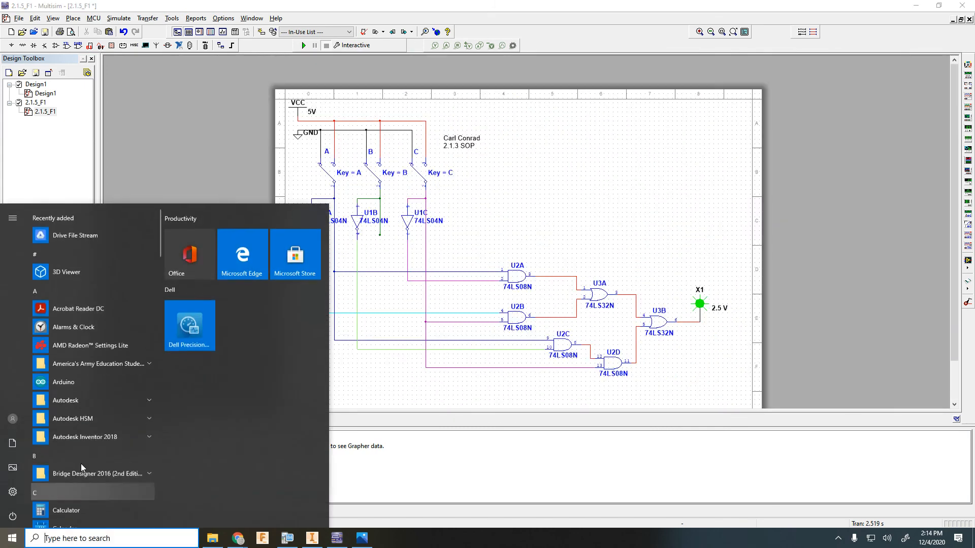
{"action": "left_click", "coordinate": [283, 97]}
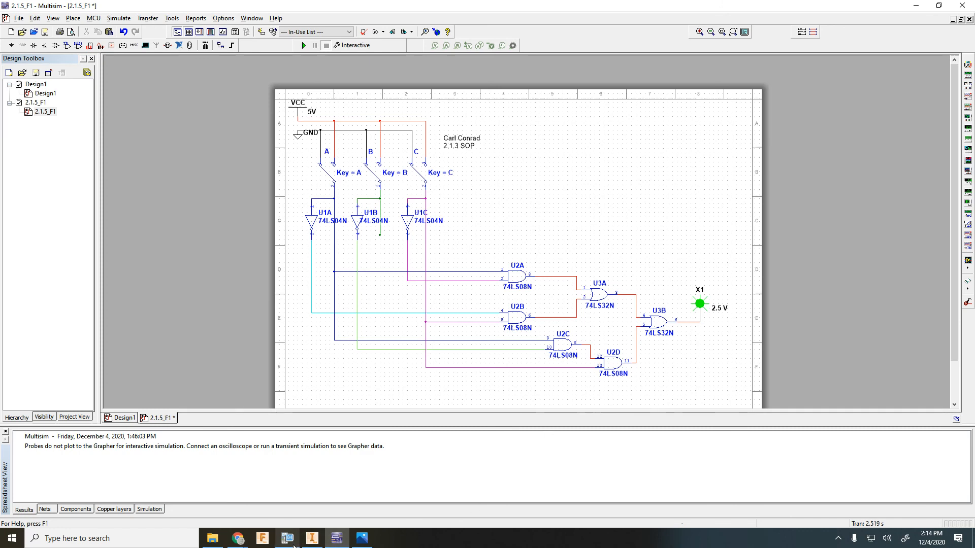
{"action": "scroll", "coordinate": [563, 235], "scroll_direction": "down", "scroll_amount": 1}
{"action": "scroll", "coordinate": [564, 237], "scroll_direction": "up", "scroll_amount": 1}
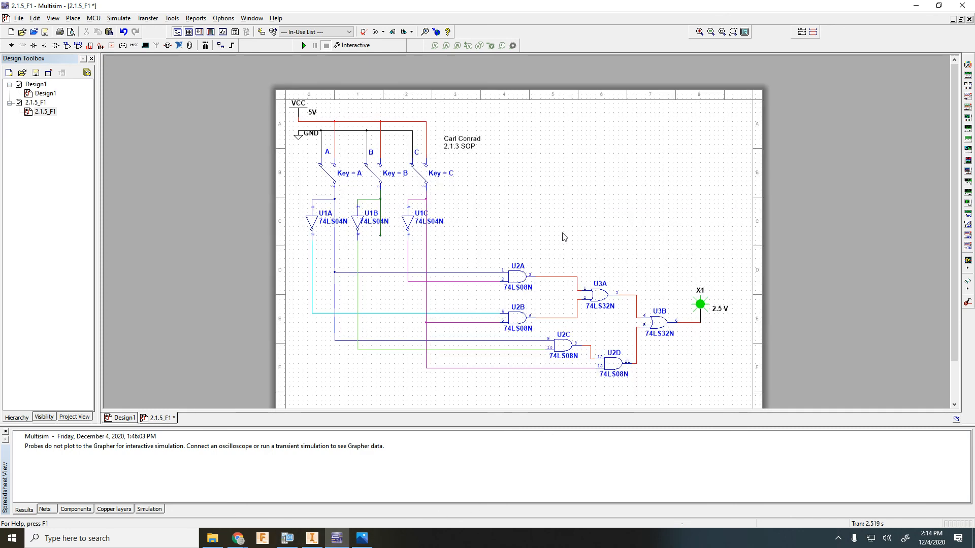